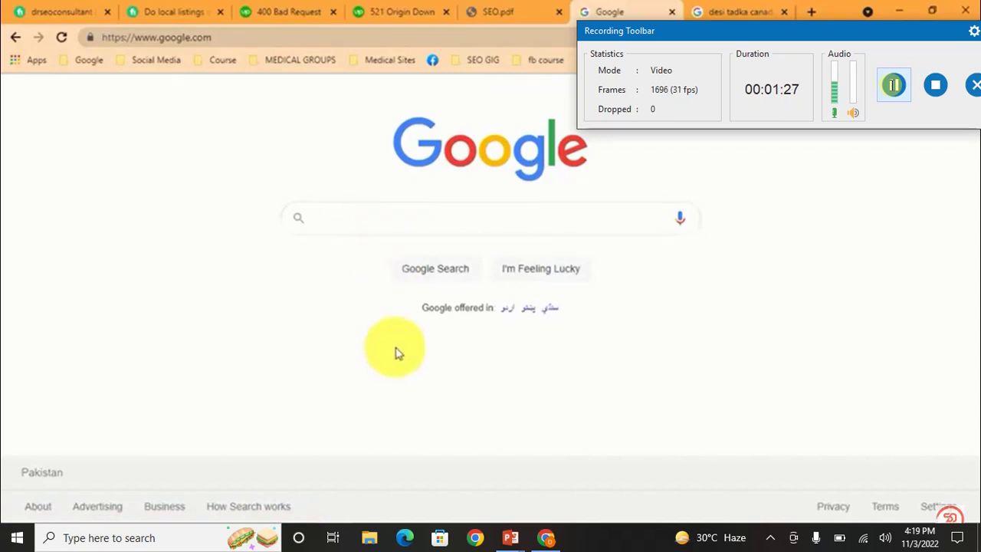
left_click(721, 405)
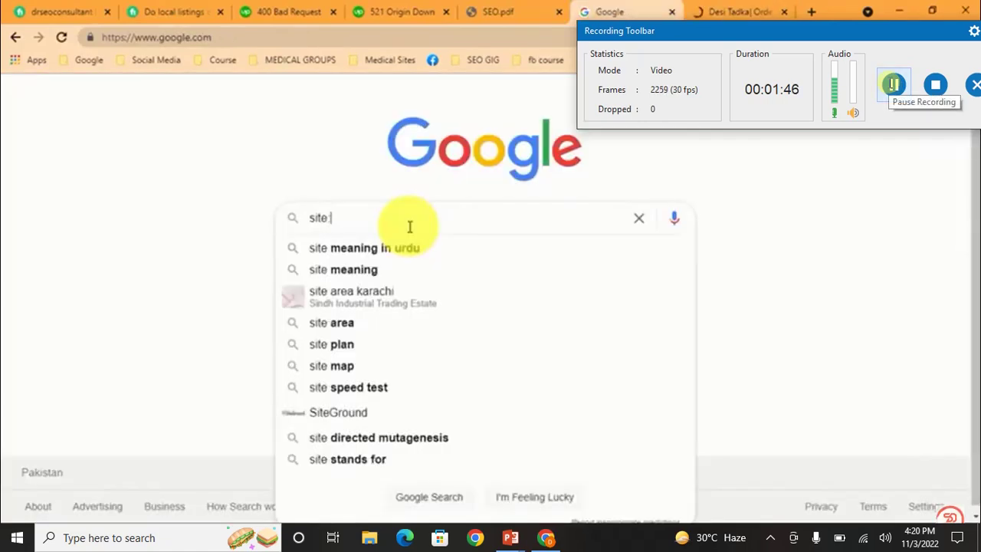
type("https://www.desitadkafood.ca/")
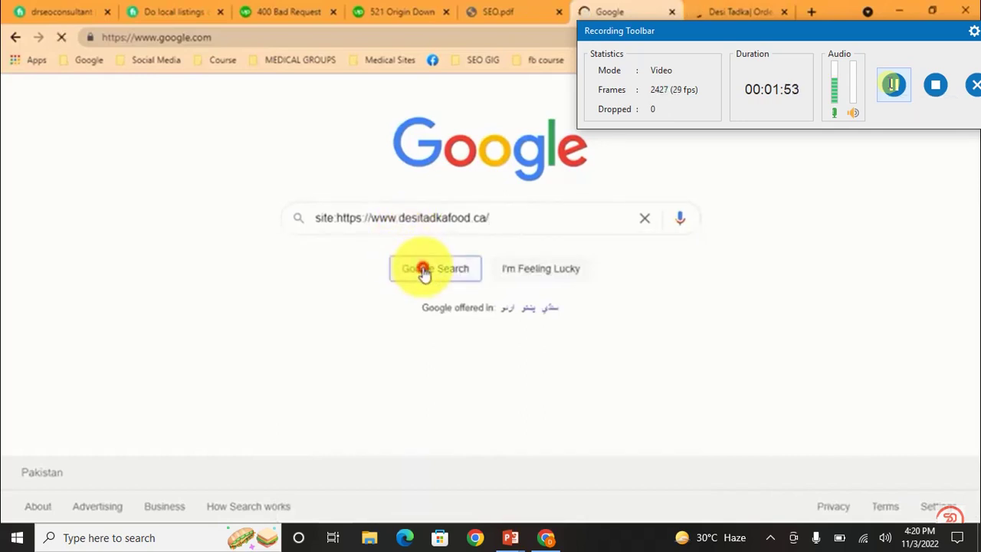
left_click(423, 270)
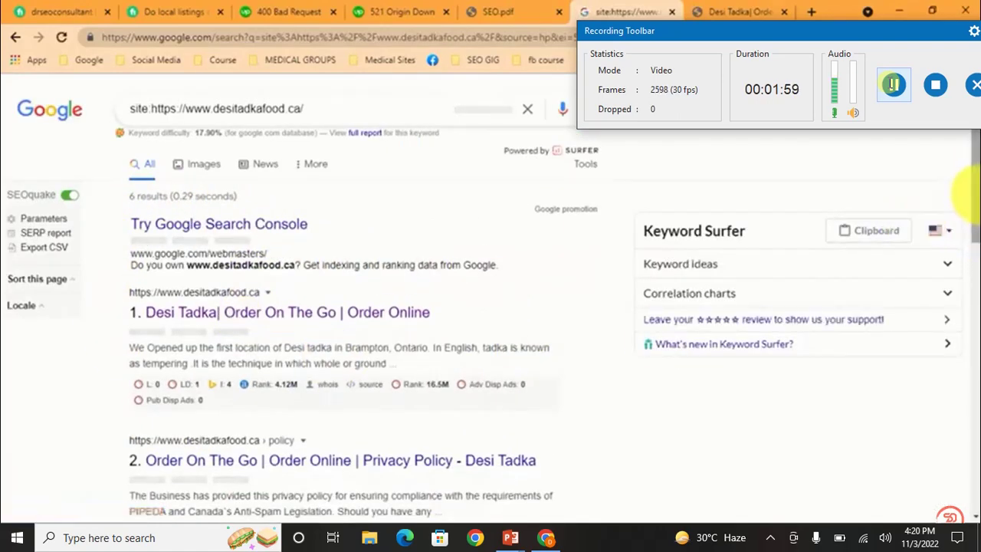
scroll(972, 201, "down", 1)
left_click_drag(972, 201, 970, 330)
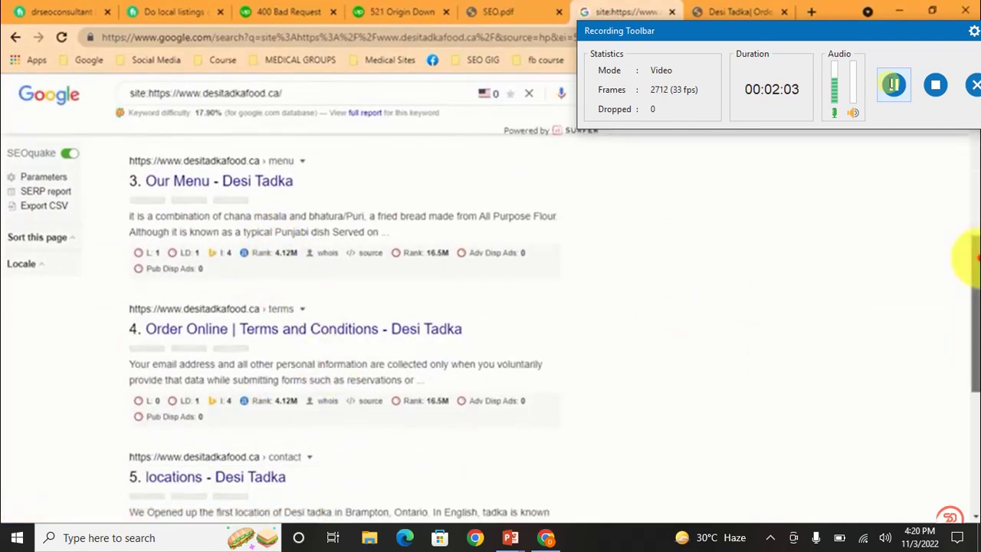
left_click_drag(971, 255, 969, 361)
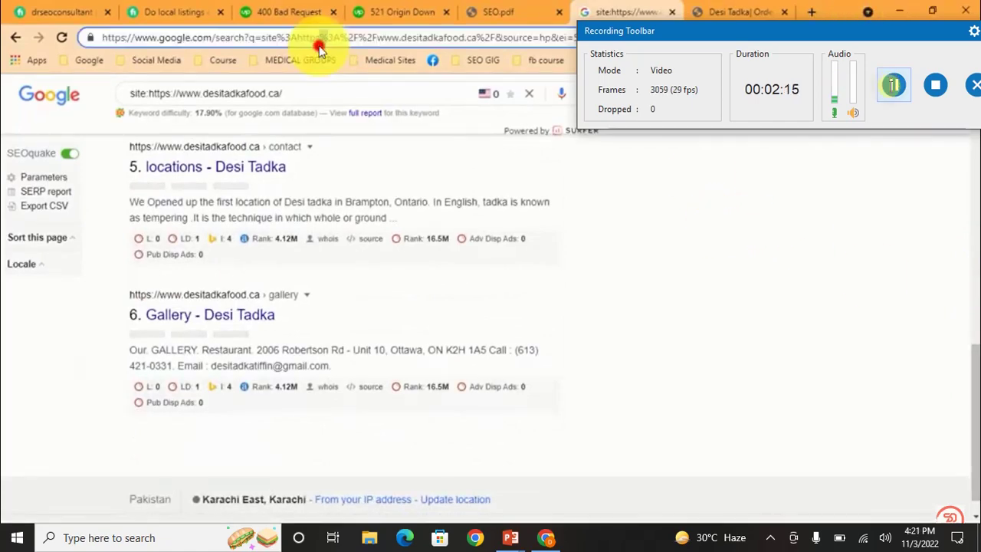
left_click(318, 45)
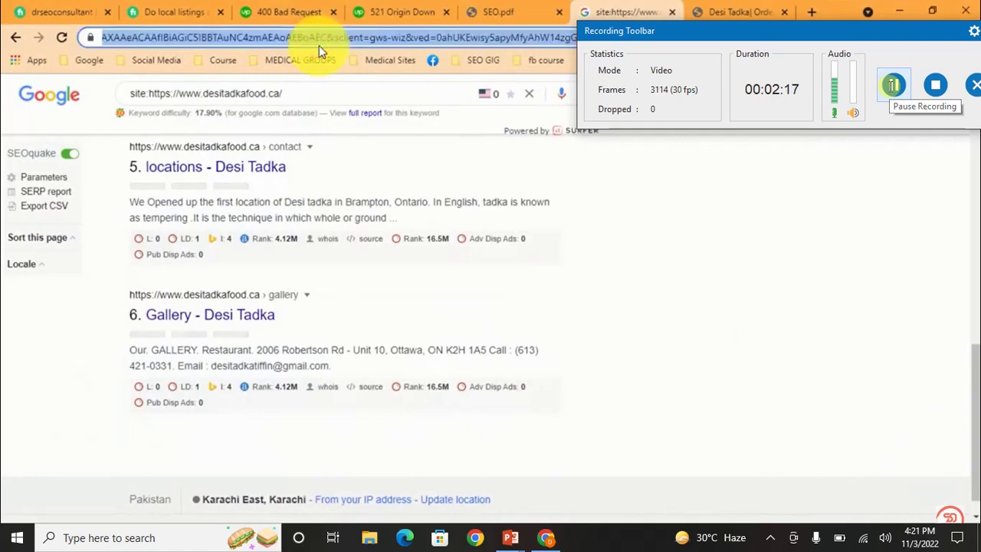
type("blogger")
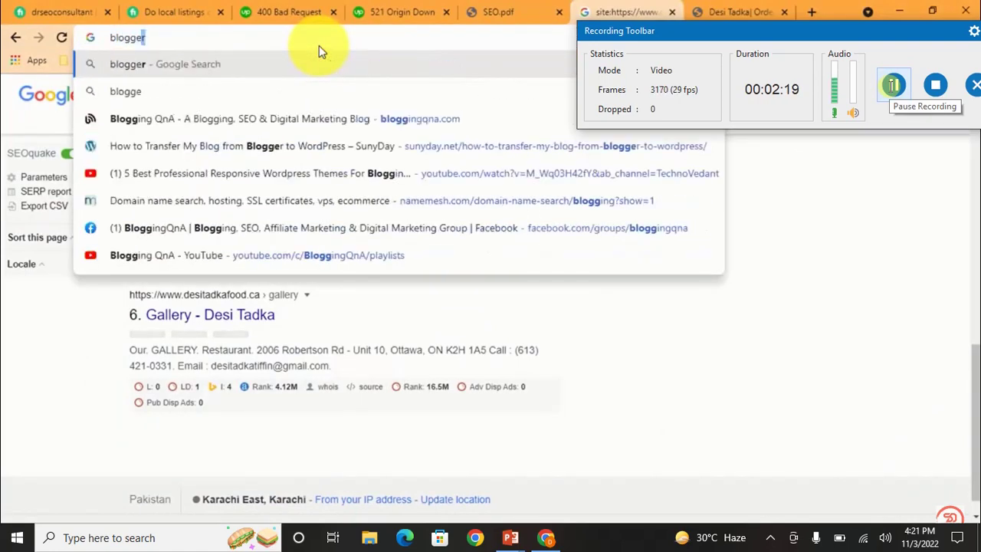
key("ctrl+Return")
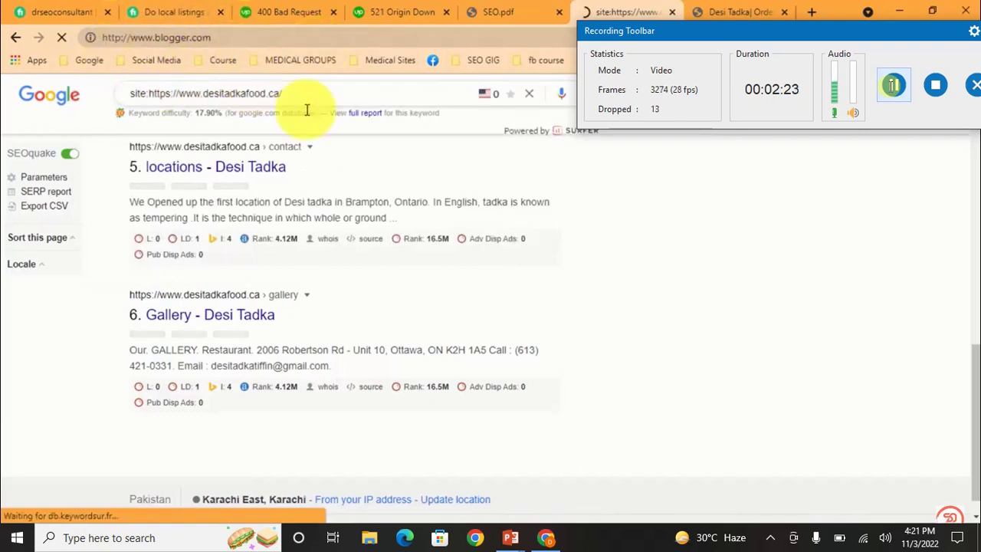
Step: Close the drseoconsultant, Do local listings, 400 Bad Request and 521 Origin Down tabs
left_click(108, 13)
left_click(108, 13)
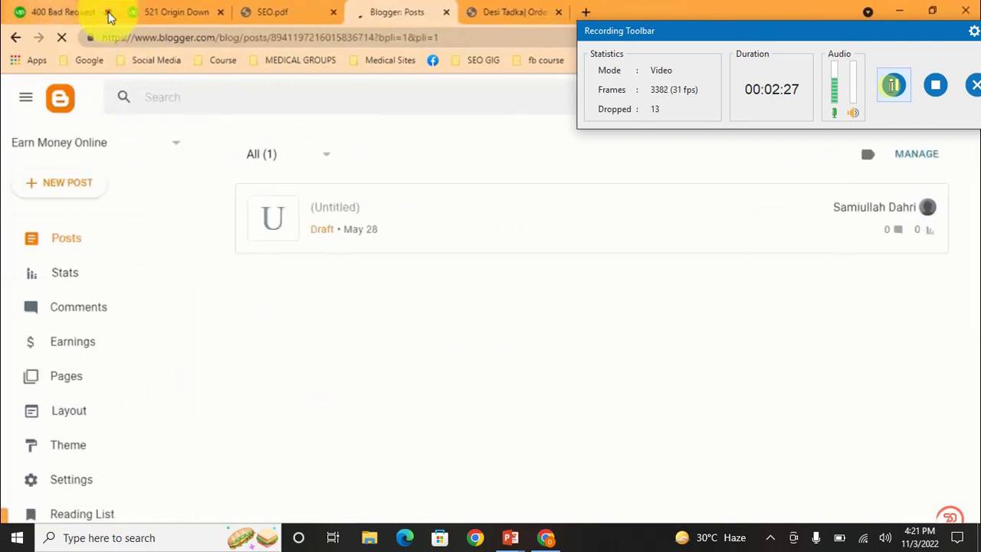
left_click(108, 13)
left_click(108, 13)
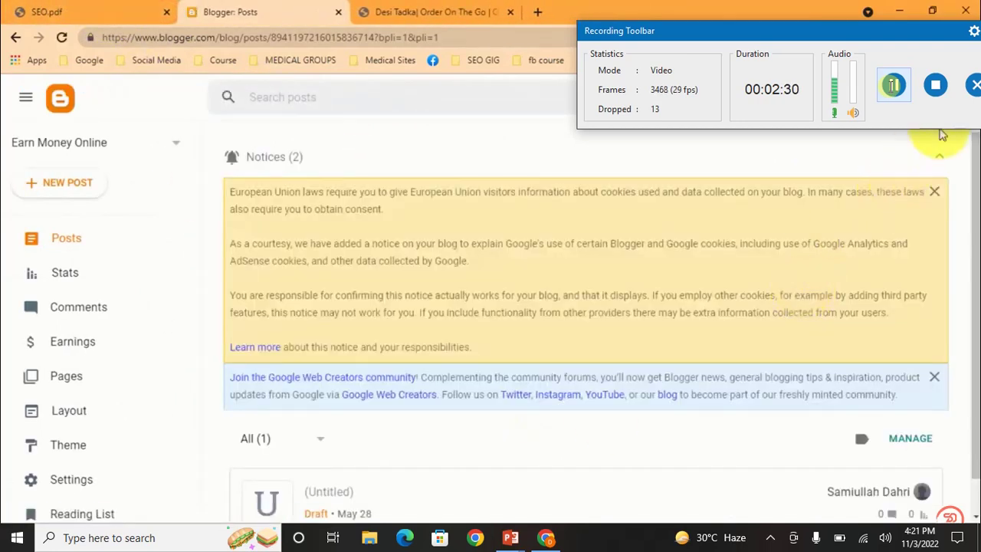
Step: Open Blogger with another Google account and bring up the form for naming a new blog
left_click(944, 127)
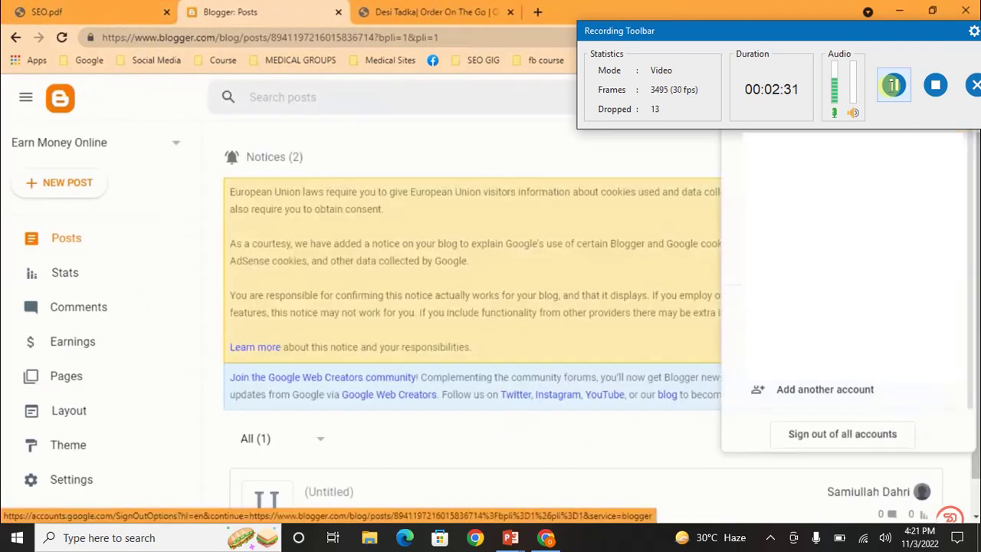
left_click(842, 433)
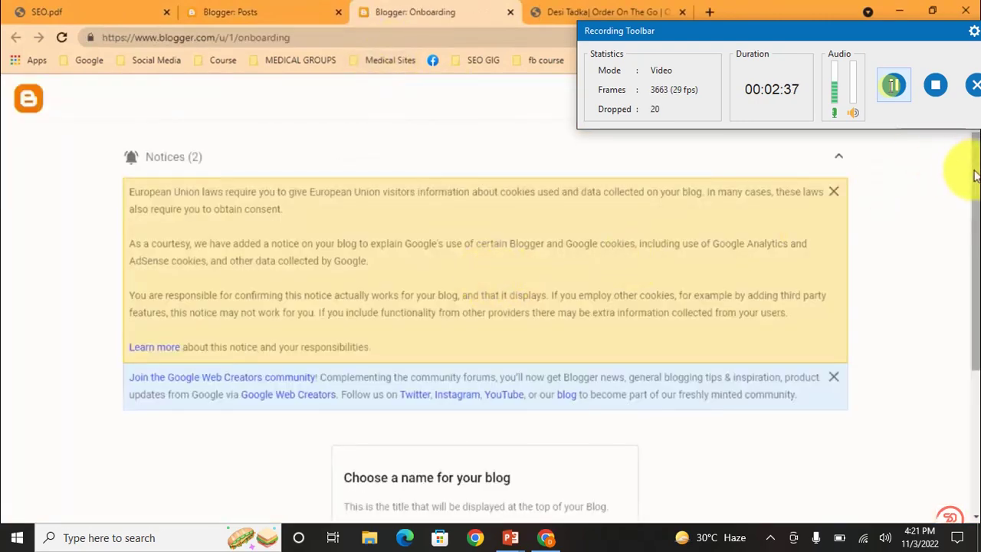
mouse_move(977, 164)
left_mouse_down()
mouse_move(964, 324)
mouse_move(938, 340)
left_mouse_up()
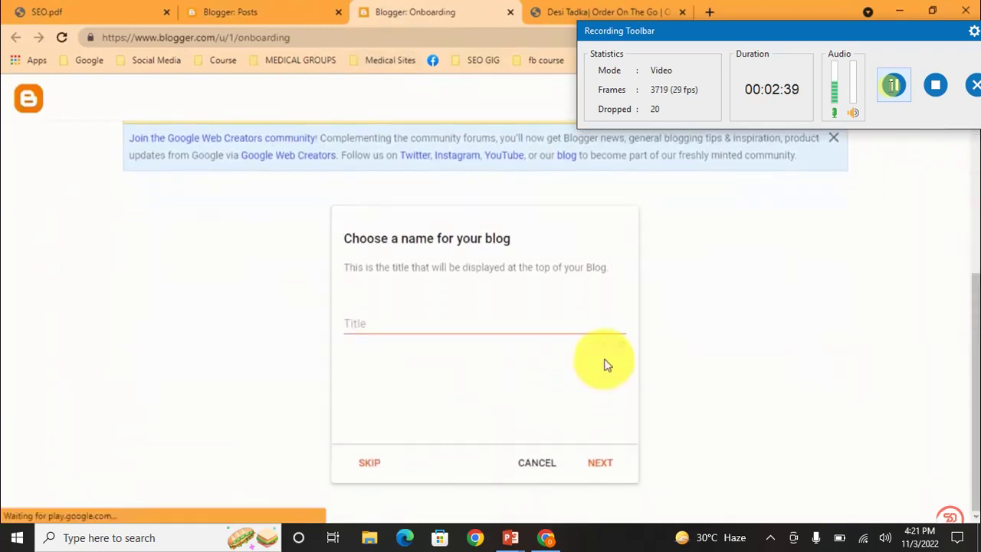
Step: Title the new blog "DSC SEO Agency" and continue to its web address
left_click(387, 339)
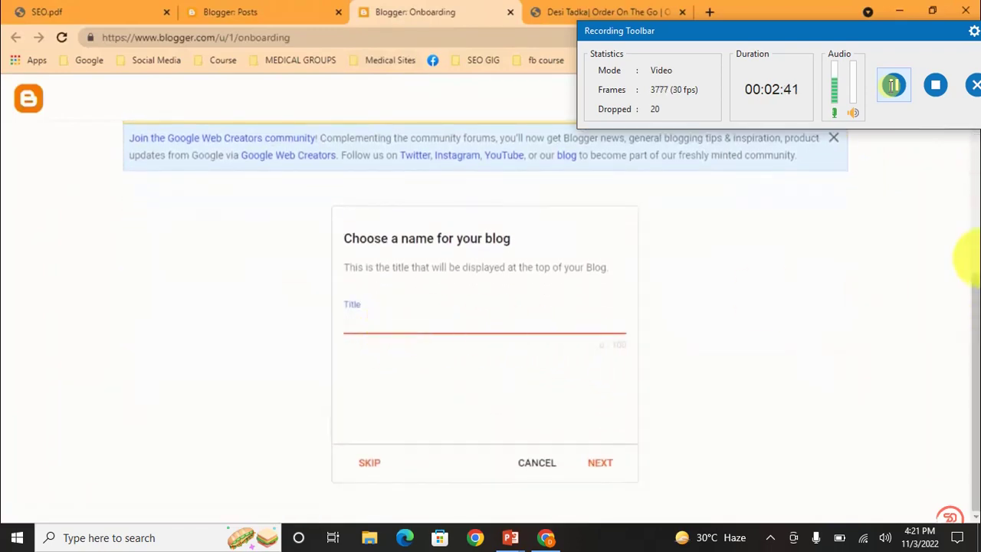
left_click(977, 279)
left_click(967, 403)
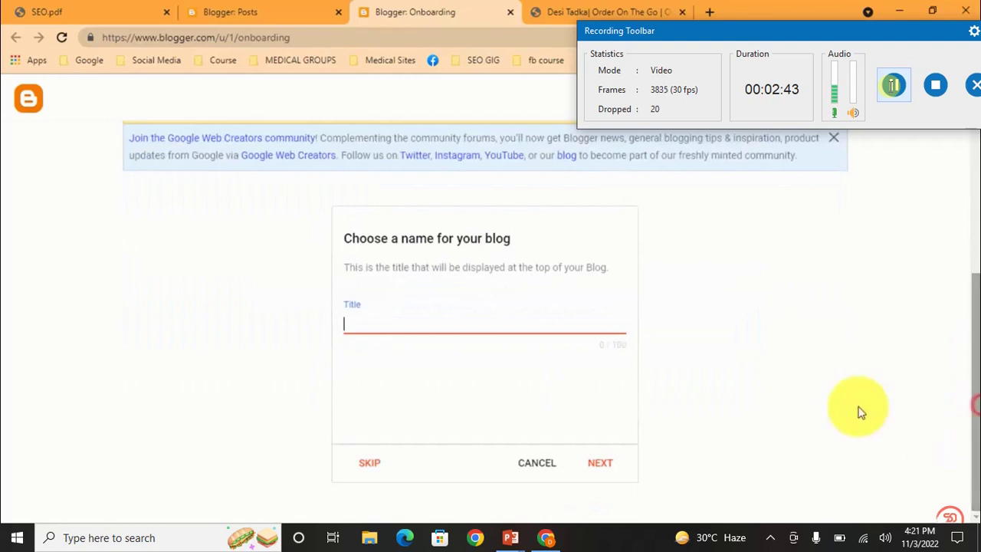
left_click(365, 316)
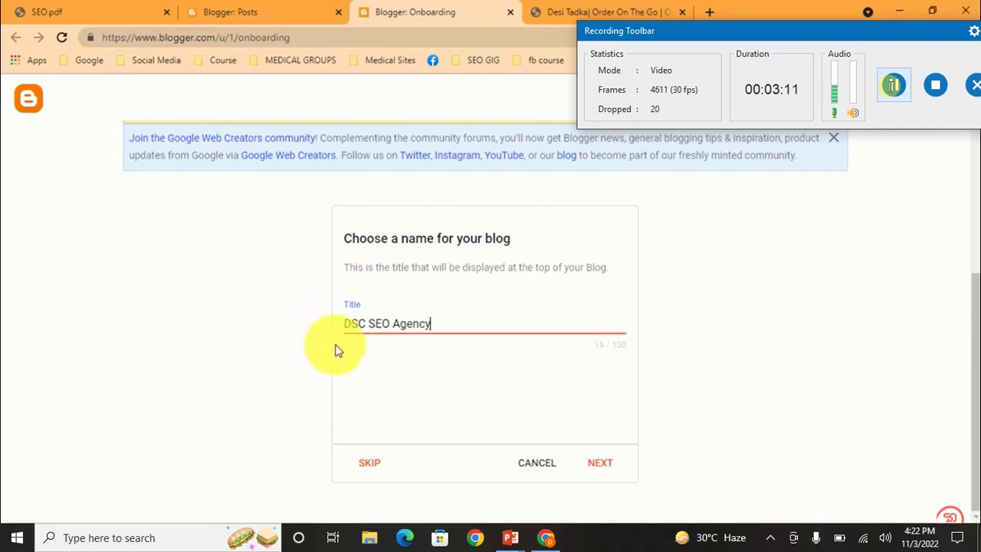
left_click(599, 463)
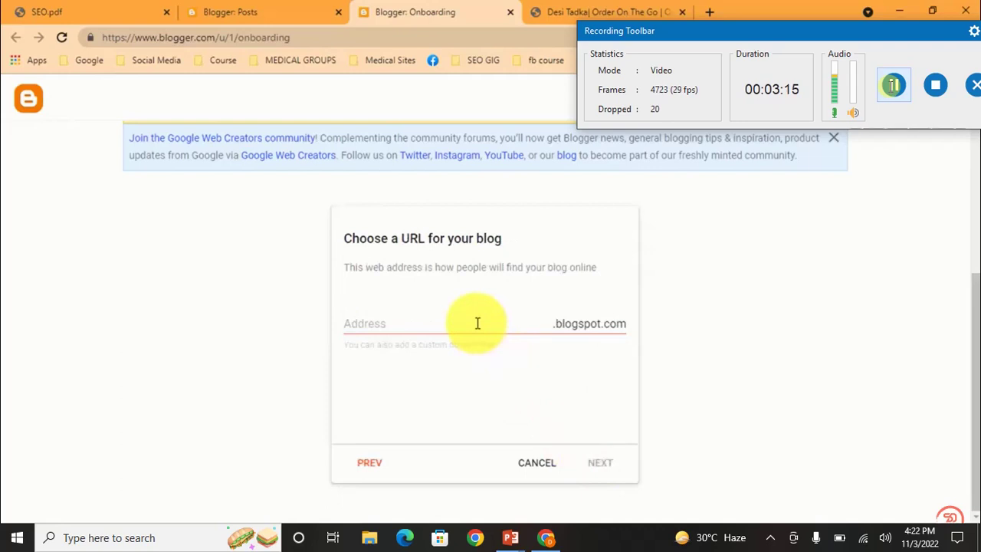
Step: Set the blog address to dscseoagency.blogspot.com, enter a display name and finish creating the blog
left_click(437, 328)
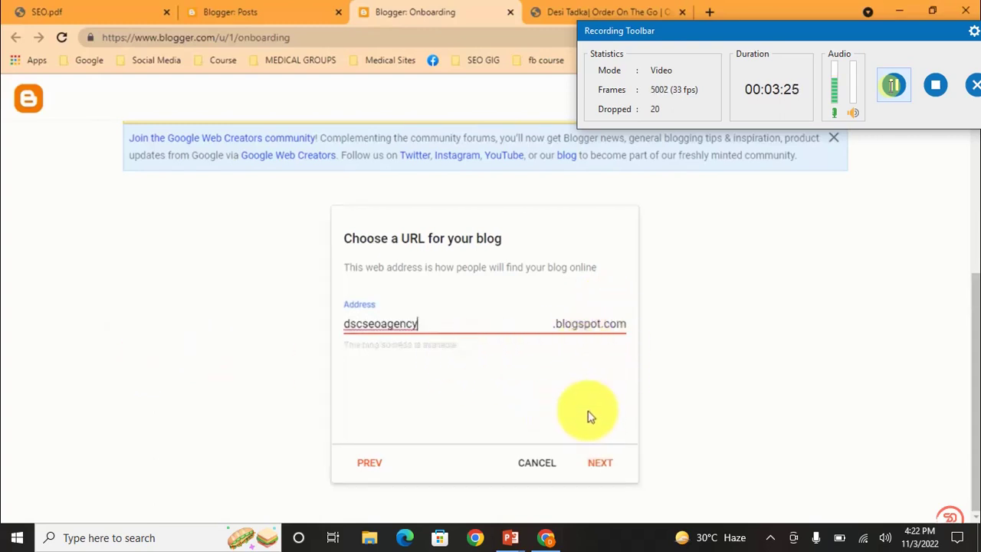
left_click(601, 463)
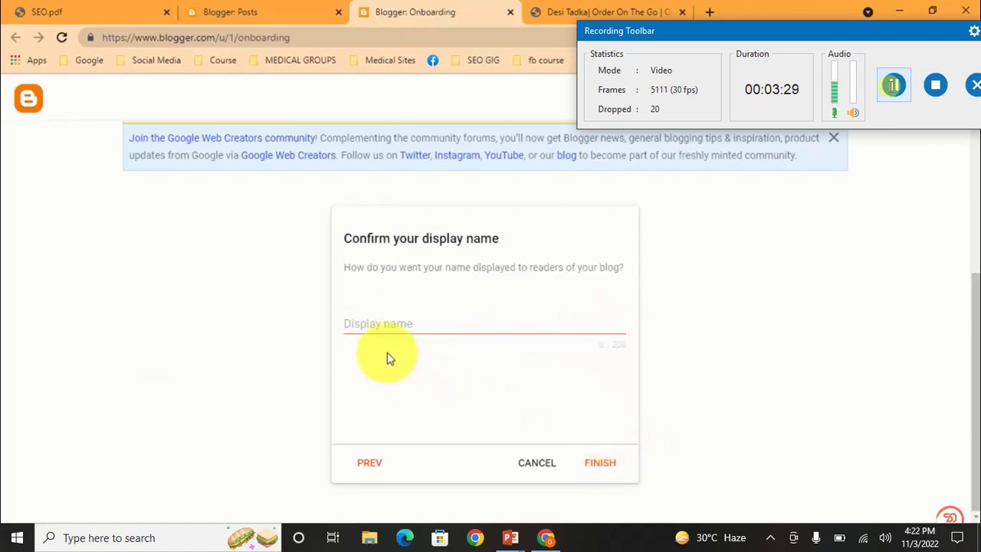
left_click(391, 326)
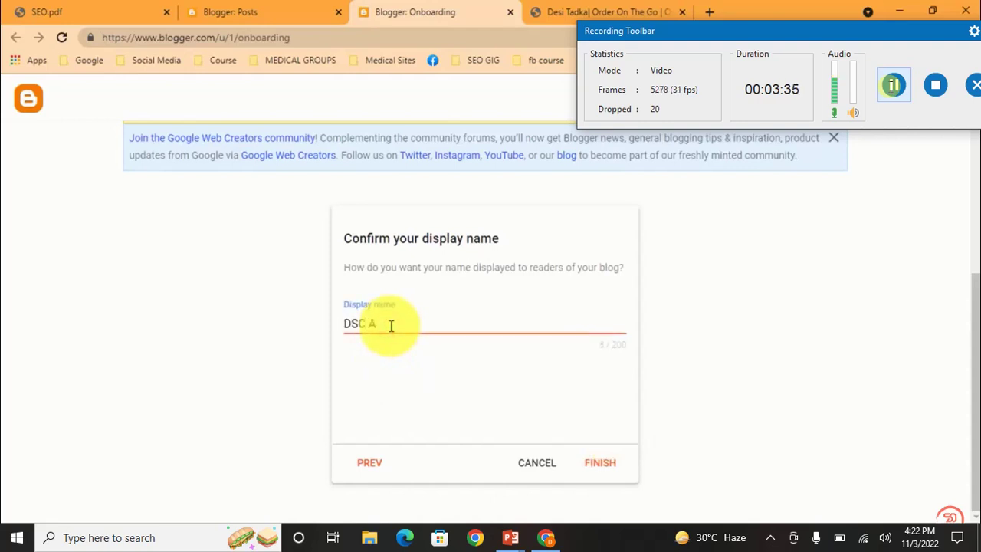
left_click(598, 464)
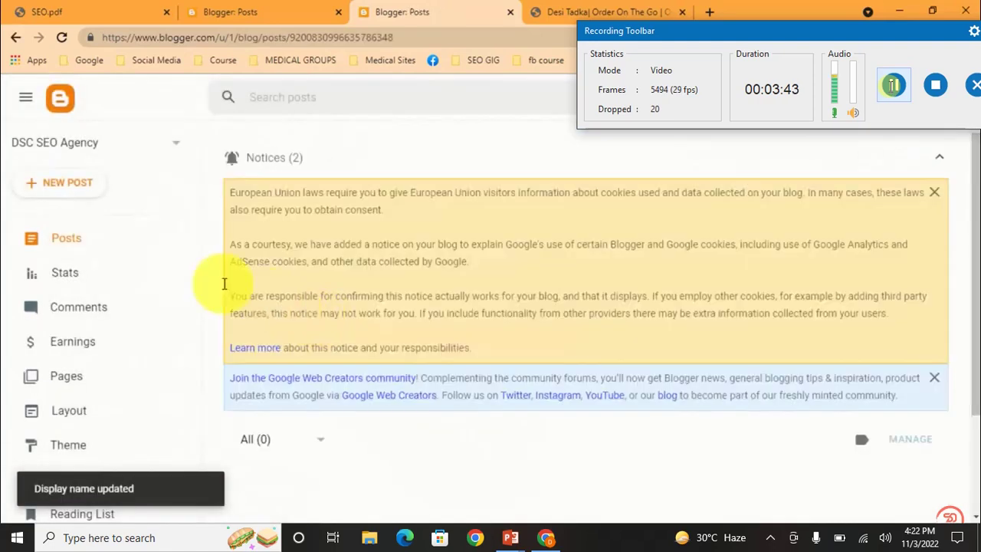
left_click(157, 140)
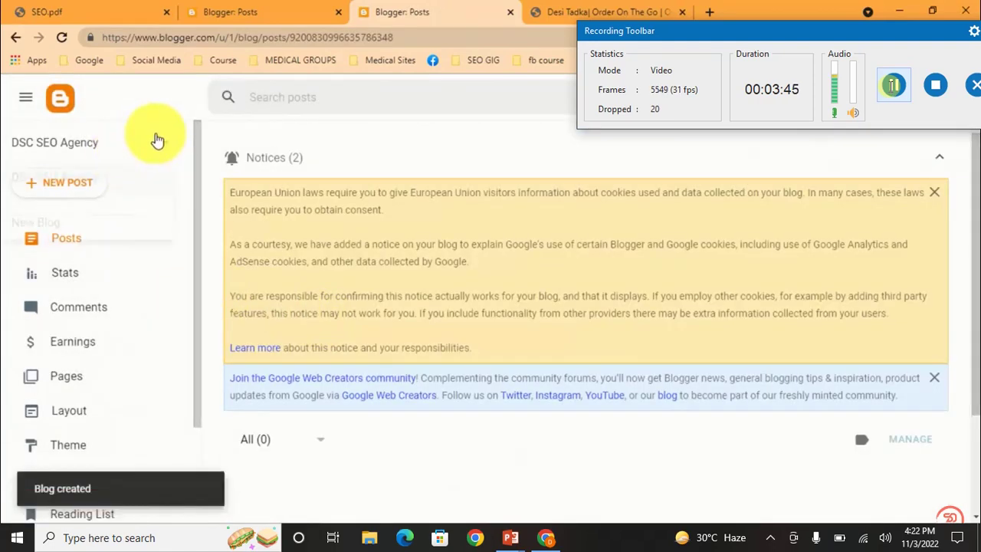
right_click(108, 184)
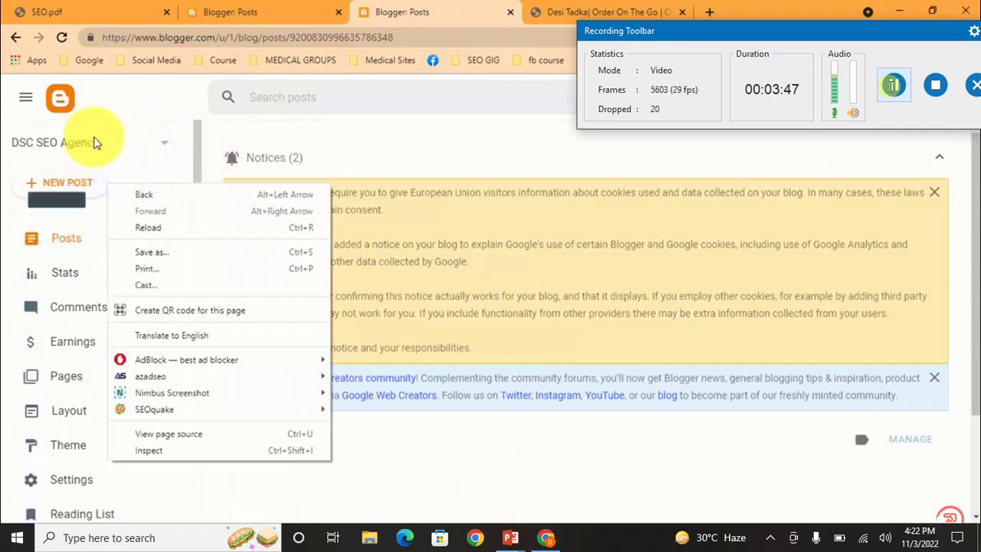
Step: View the newly created blog at dscseoagency.blogspot.com in a new browser tab
left_click(709, 11)
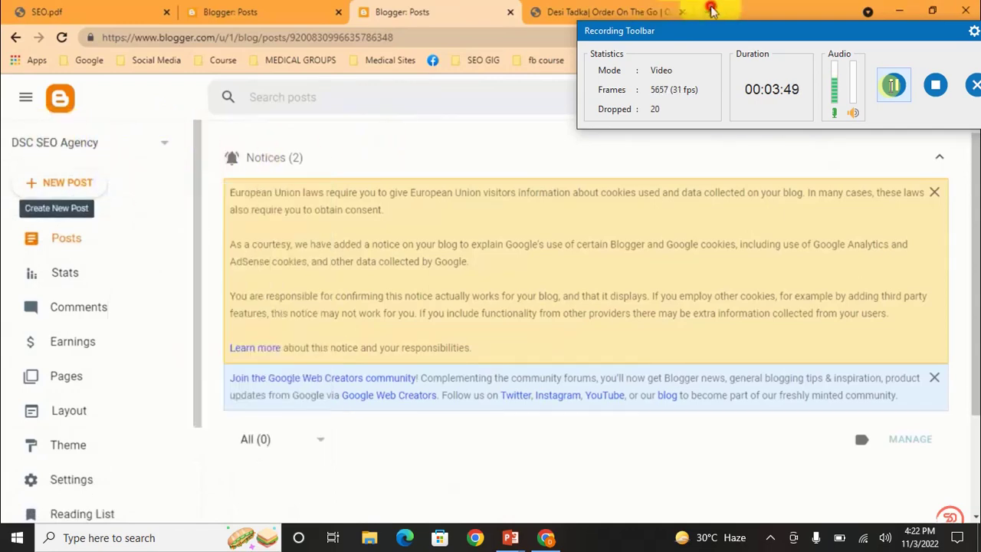
left_click(709, 12)
type("dsc")
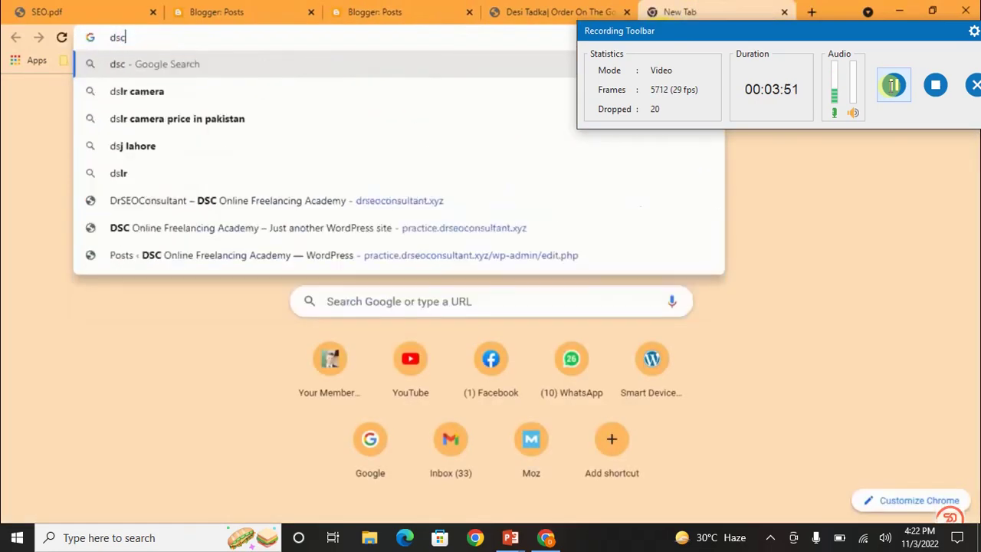
type("seoa")
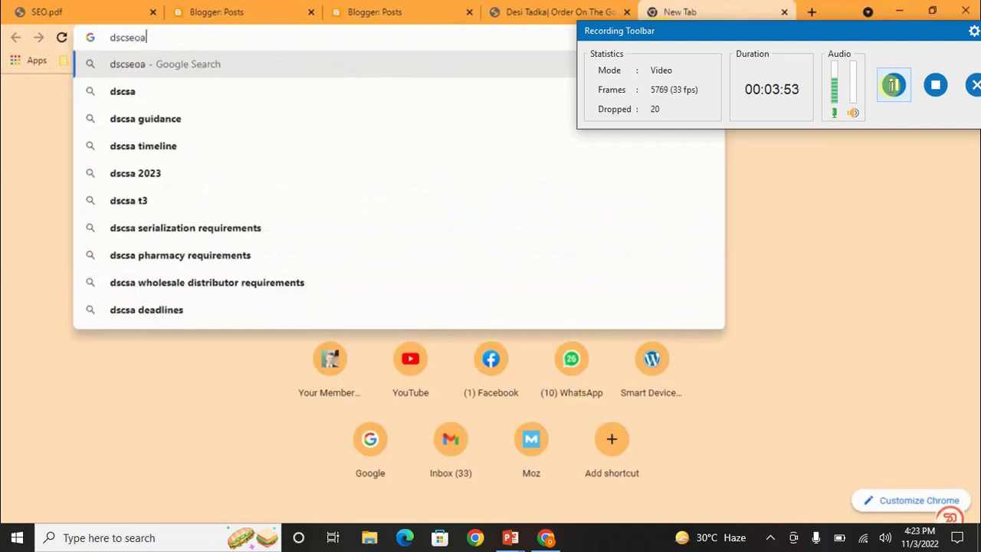
type("hency.bl")
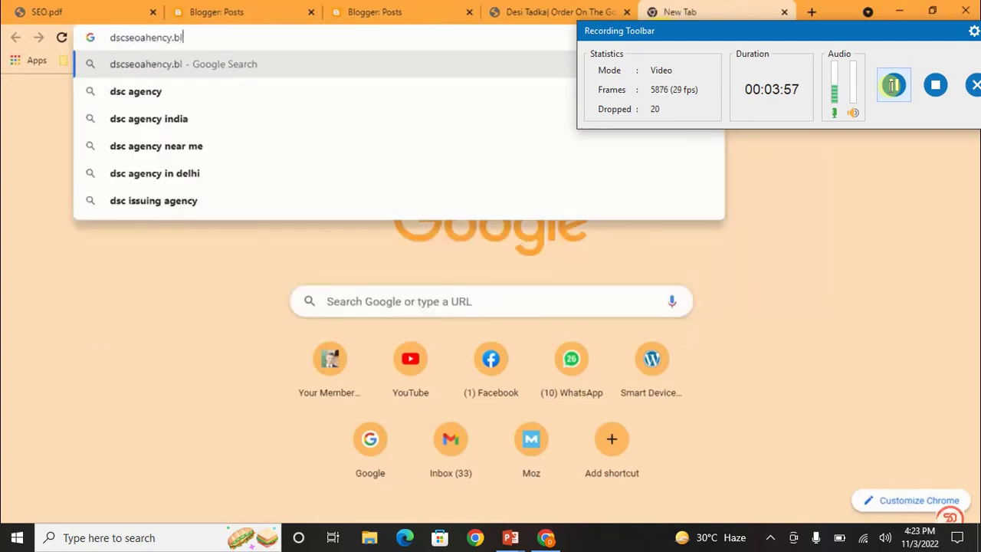
type("ogspo")
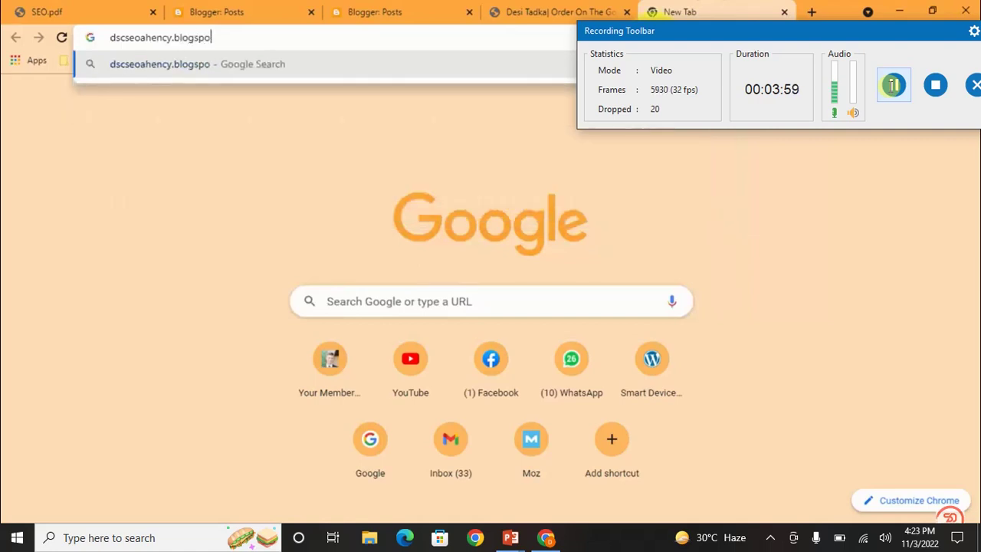
type("t.c")
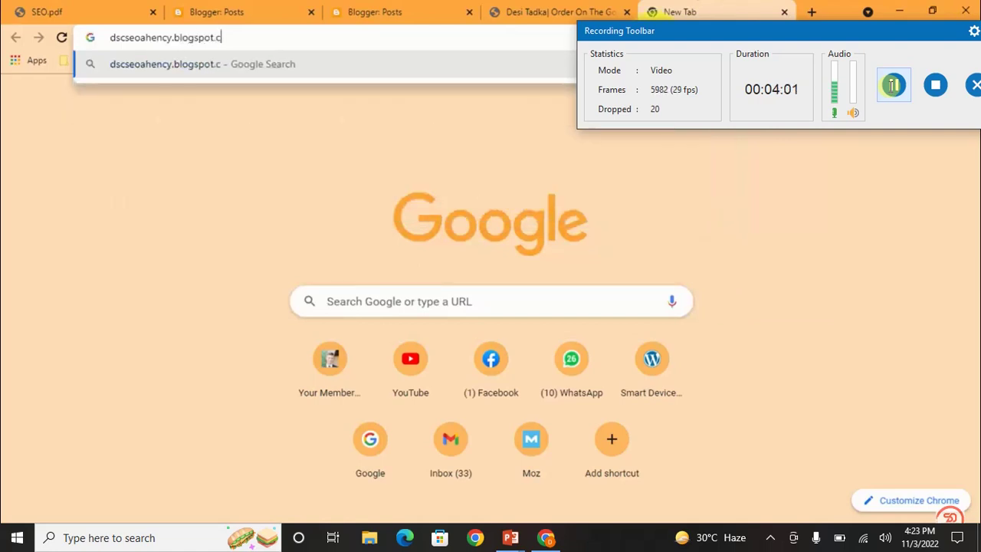
type("om")
key("Return")
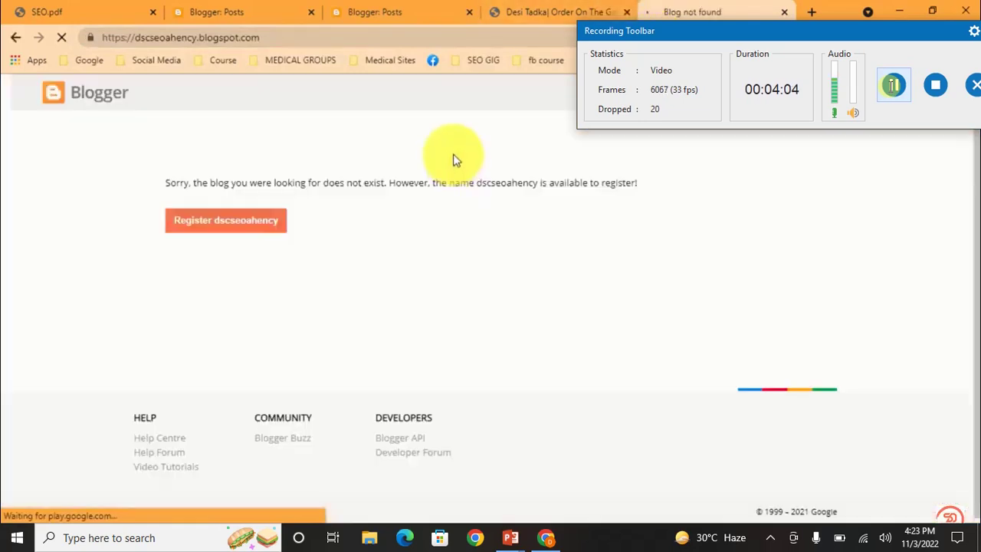
double_click(172, 37)
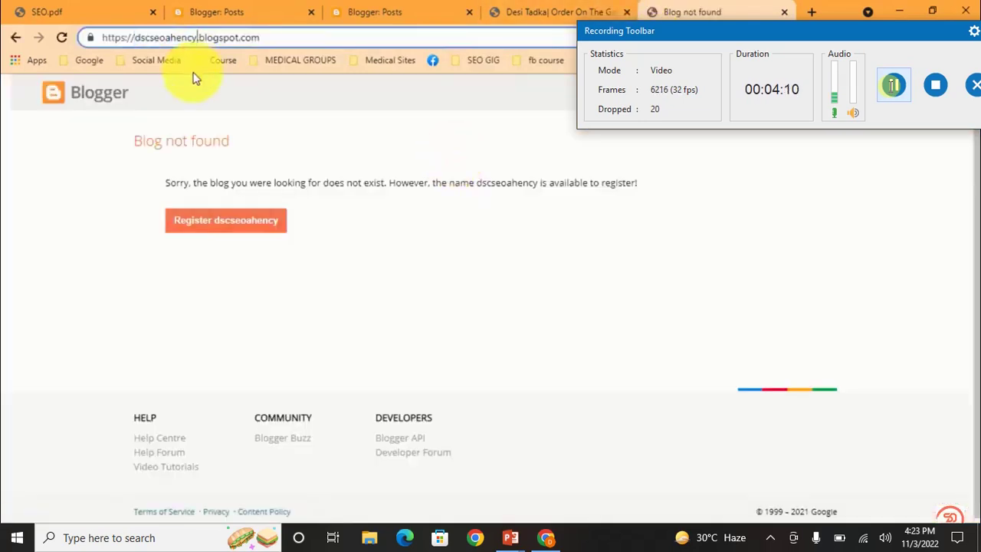
key("BackSpace")
type("g")
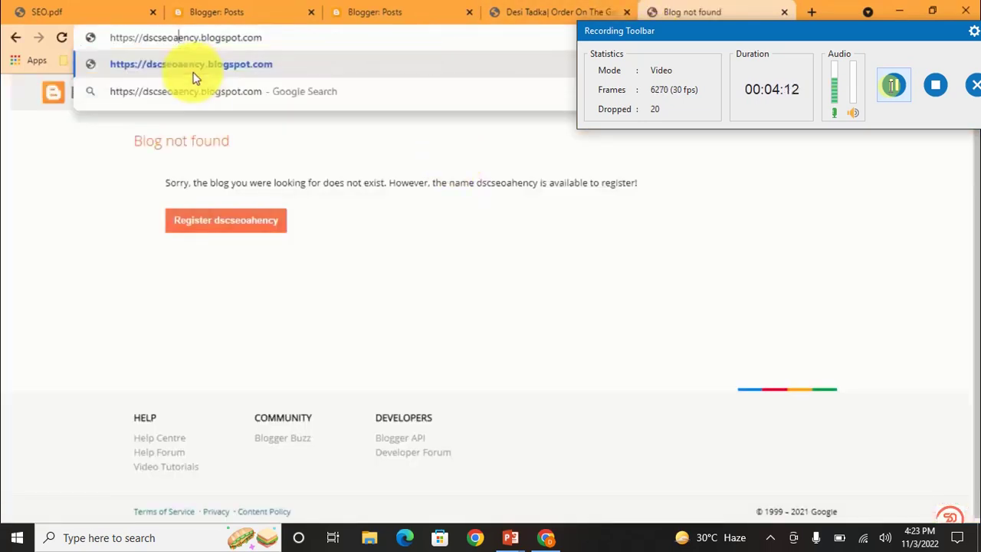
key("Return")
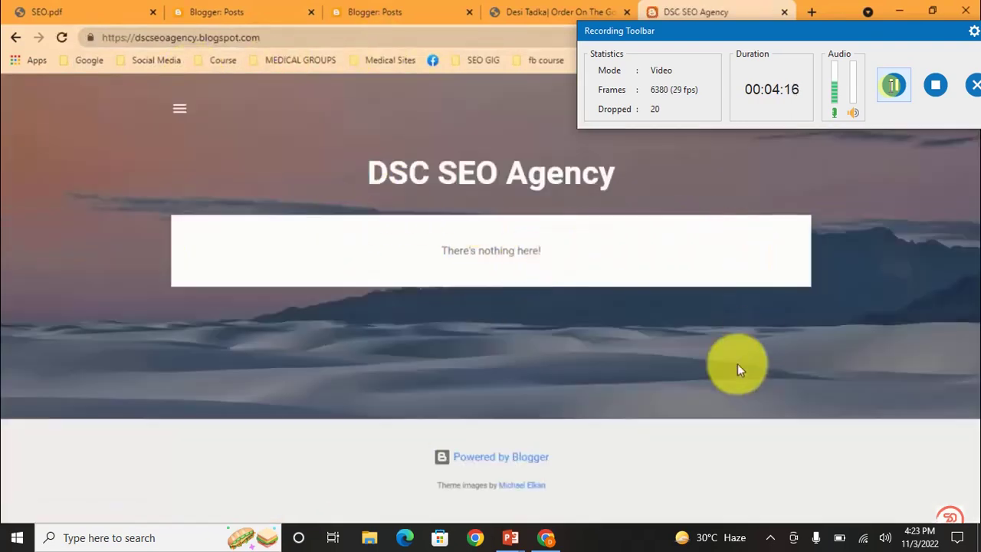
Step: Return to the DSC SEO Agency blog's dashboard and start a new post
left_click(362, 11)
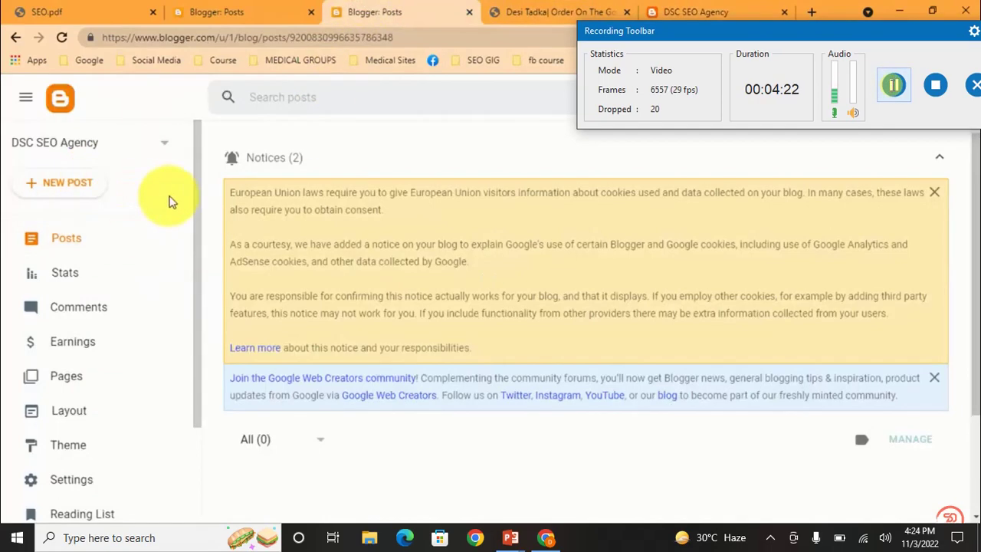
left_click(75, 185)
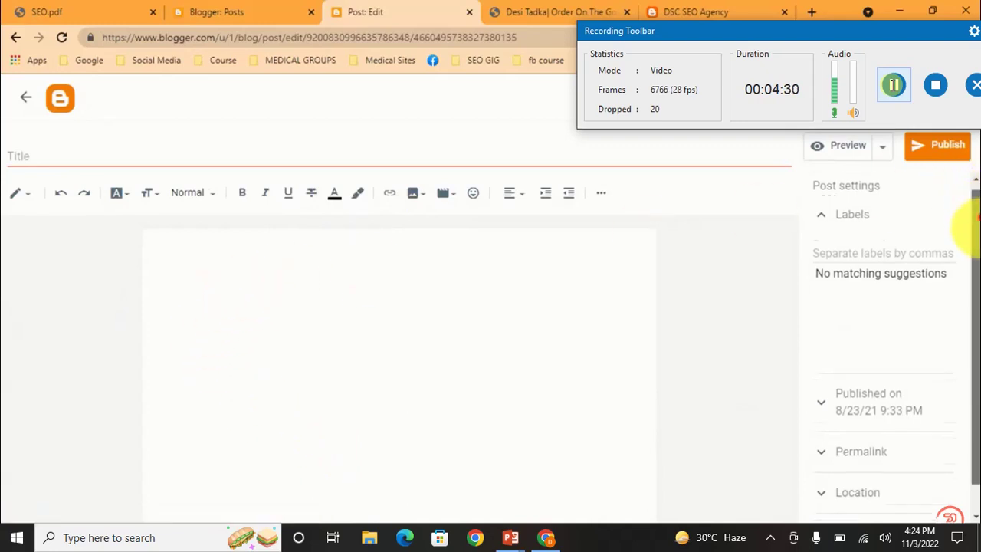
Step: Put the text cursor in the empty post body and switch to the "SEO Optimized Paragraph" document in Microsoft Word
left_click(258, 313)
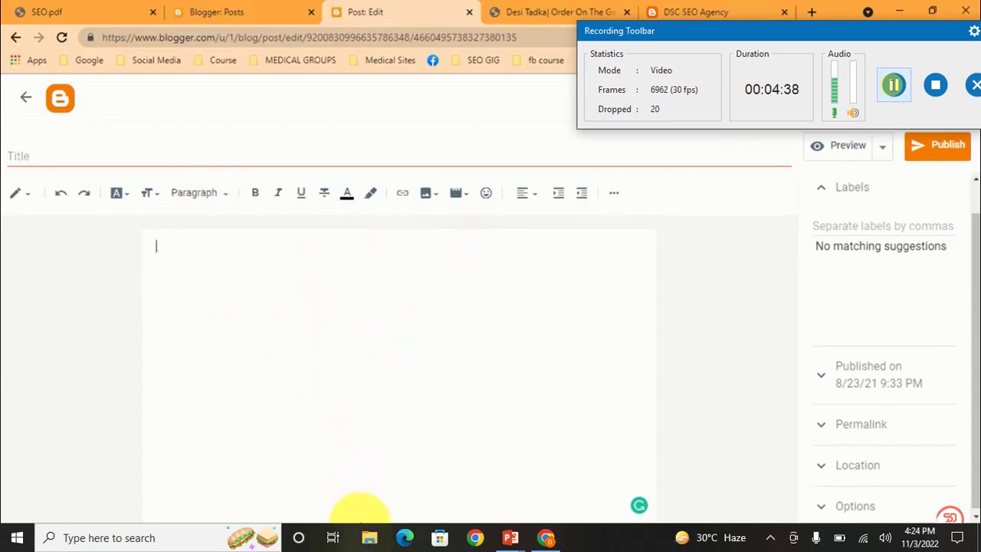
mouse_move(371, 529)
left_click(501, 469)
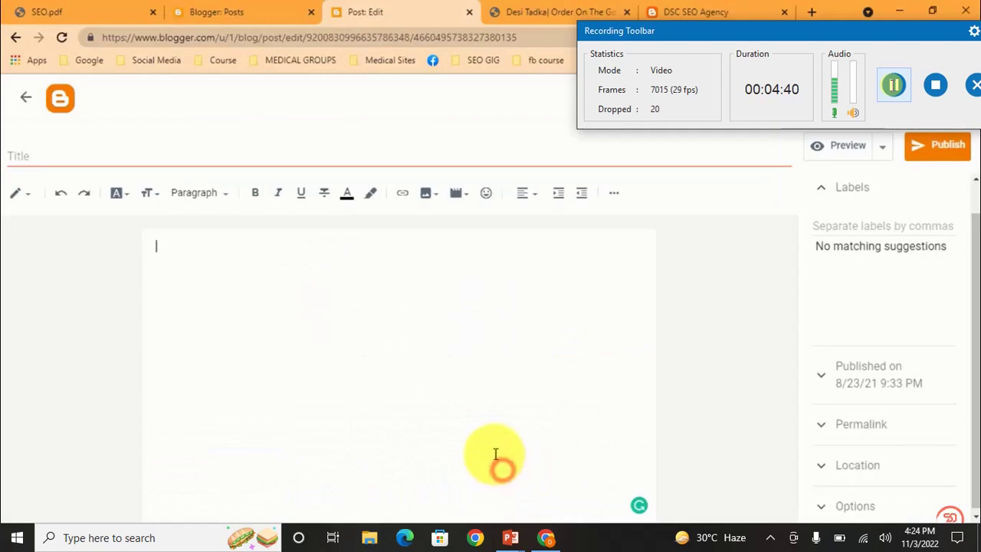
left_click(499, 473)
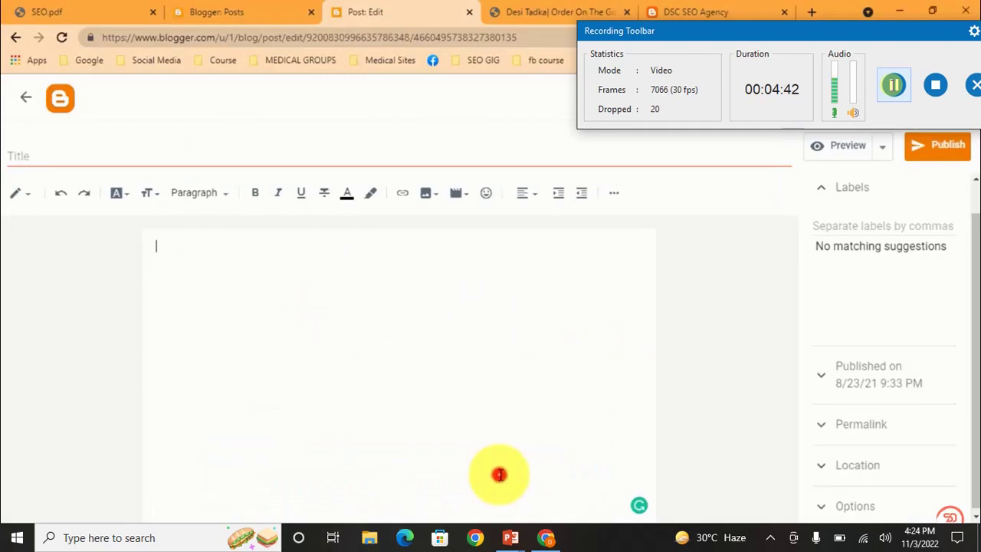
mouse_move(371, 527)
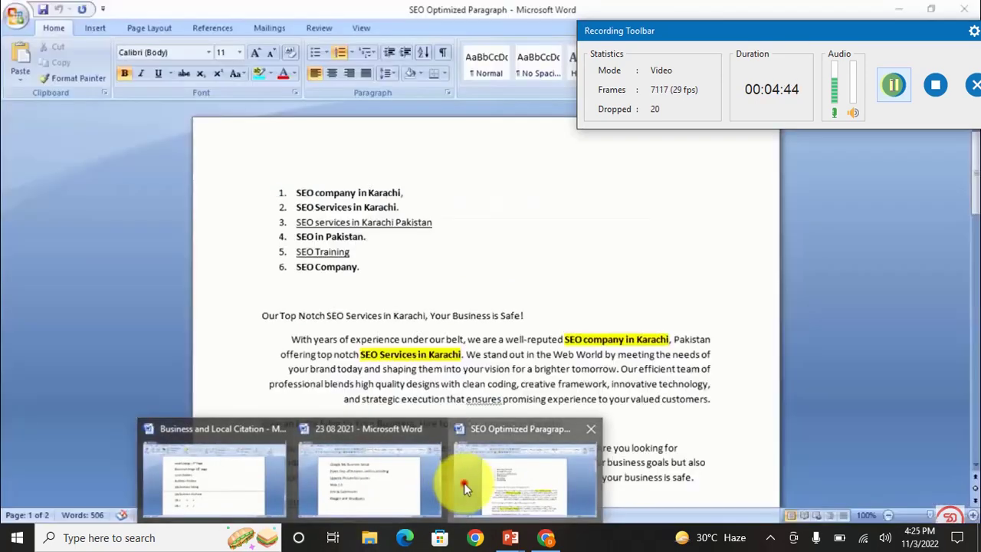
left_click(464, 483)
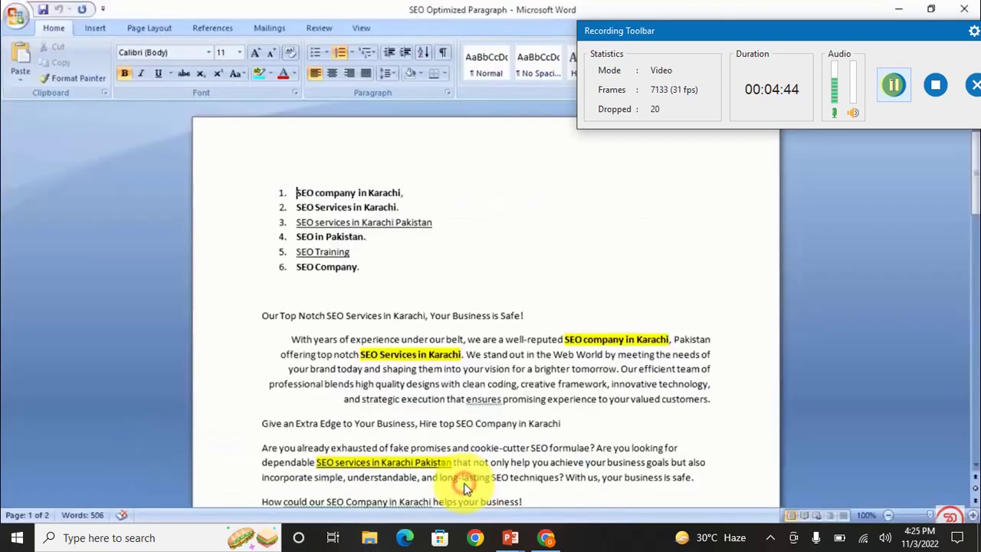
Step: Select and copy the article from the heading "Our Top Notch SEO Services in Karachi, Your Business is Safe!" through its final paragraph on page 2
left_click(264, 315)
key("shift+Down")
key("shift+Down")
key("shift+Down")
key("shift+Down")
key("shift+Down")
key("shift+Down")
key("shift+Down")
key("shift+Down")
key("shift+Down")
key("shift+Down")
key("shift+Down")
key("shift+Down")
key("shift+Down")
key("shift+Down")
key("shift+Down")
key("shift+Down")
key("shift+Down")
key("shift+Down")
key("shift+Down")
key("shift+Down")
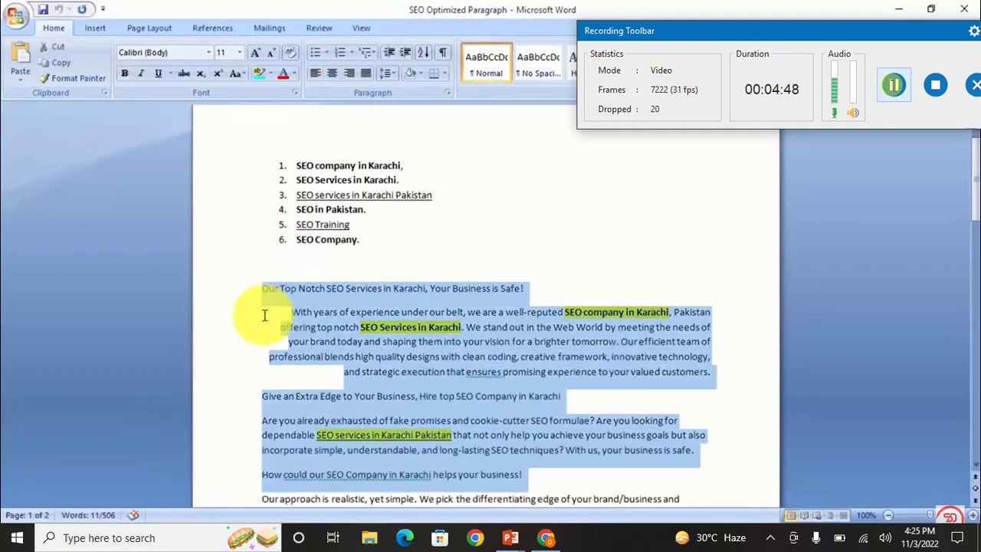
key("shift+Down")
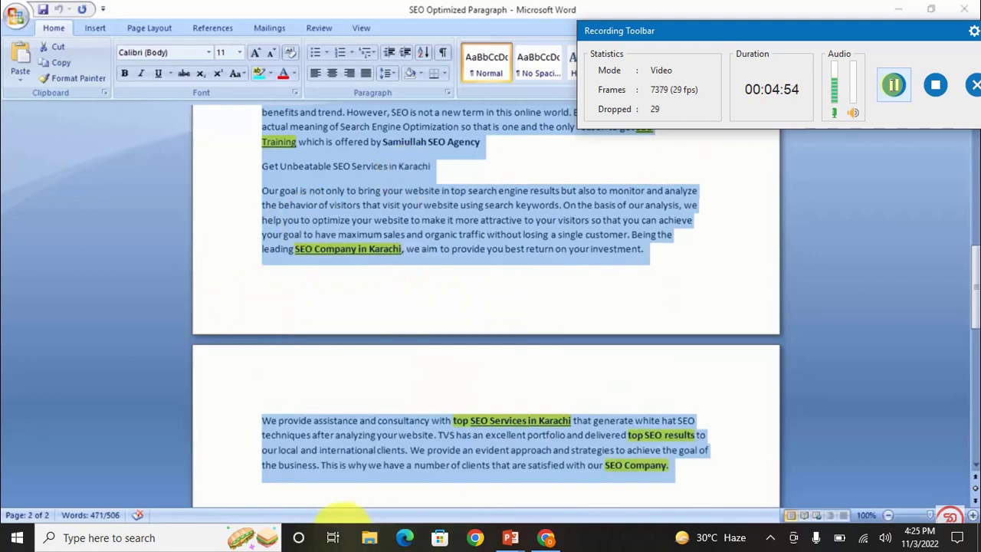
Step: Switch back to the Blogger post editor in Chrome and paste the copied article into the post body
key("alt+Tab")
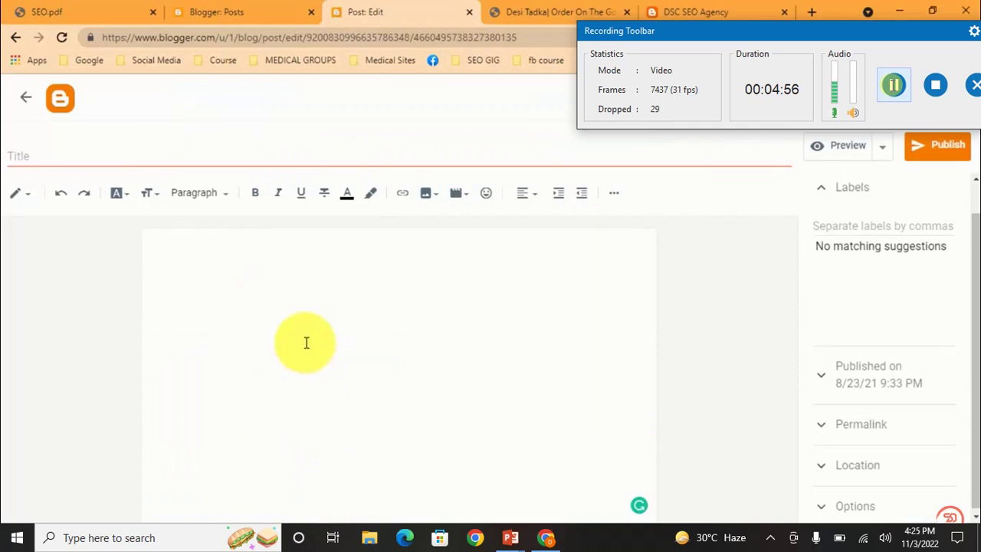
key("ctrl+v")
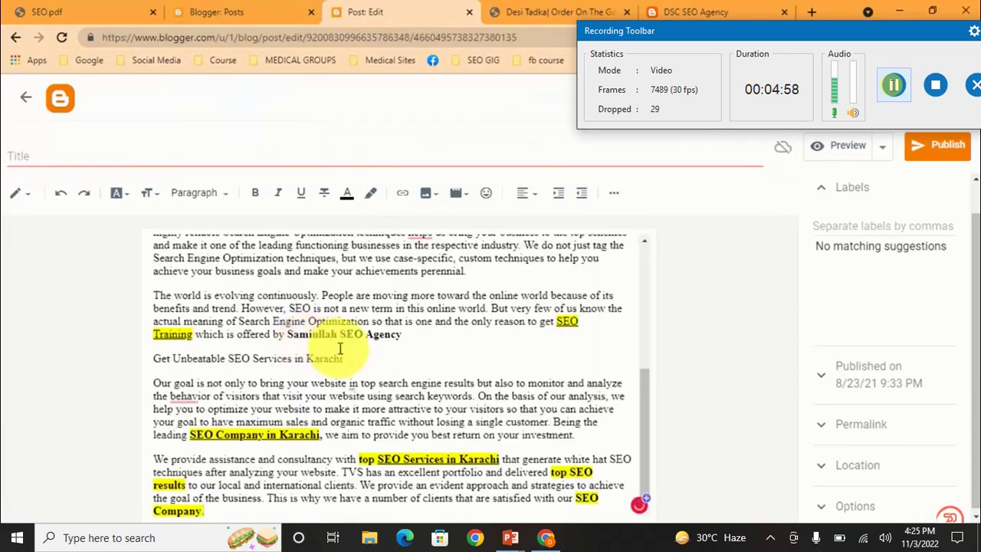
left_click_drag(644, 409, 659, 279)
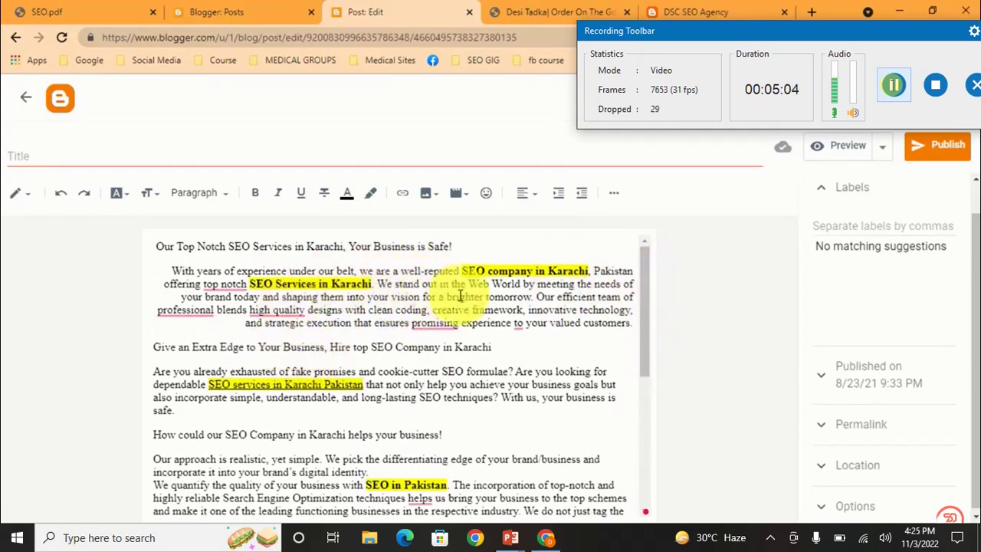
left_click_drag(643, 314, 653, 449)
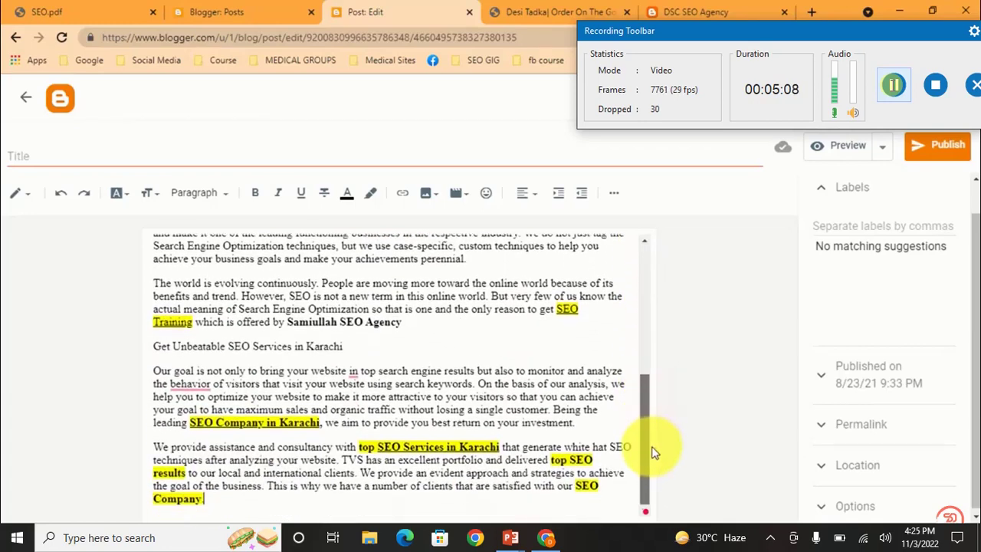
left_click_drag(646, 408, 646, 406)
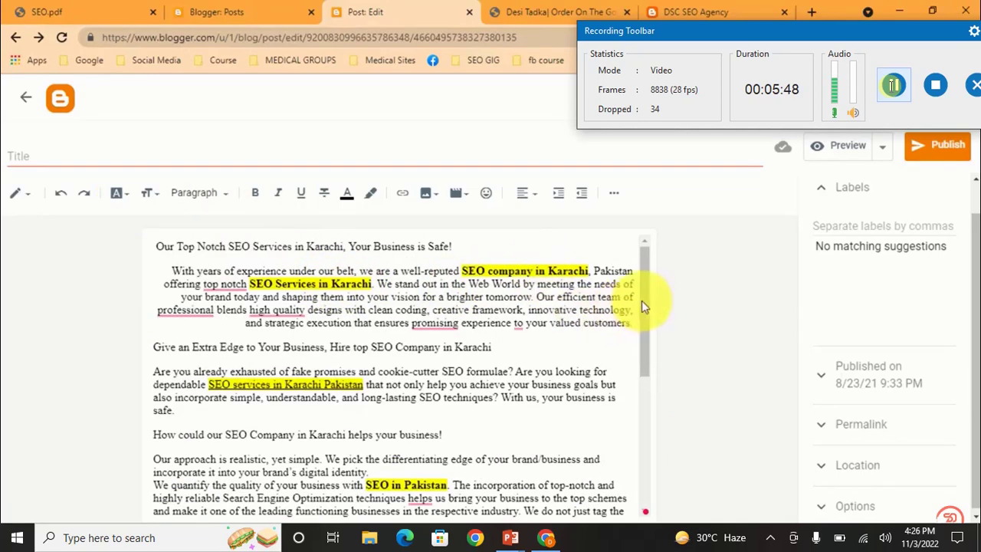
mouse_move(646, 302)
left_mouse_down()
mouse_move(655, 443)
mouse_move(642, 350)
mouse_move(649, 248)
mouse_move(648, 302)
left_mouse_up()
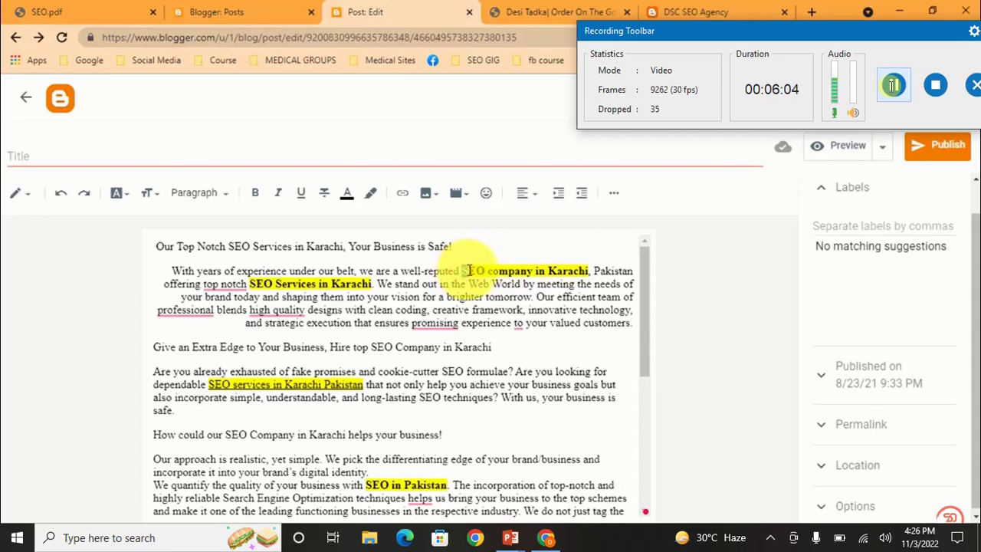
Step: Link the phrase "SEO company in Karachi" in the first paragraph to the other blog, set to open in a new window
left_click_drag(463, 271, 591, 267)
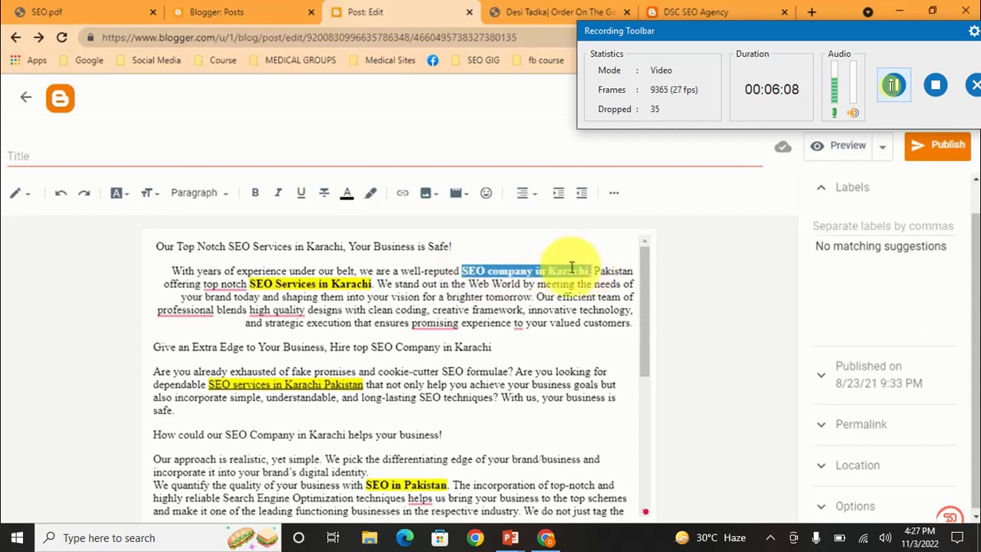
left_click(400, 197)
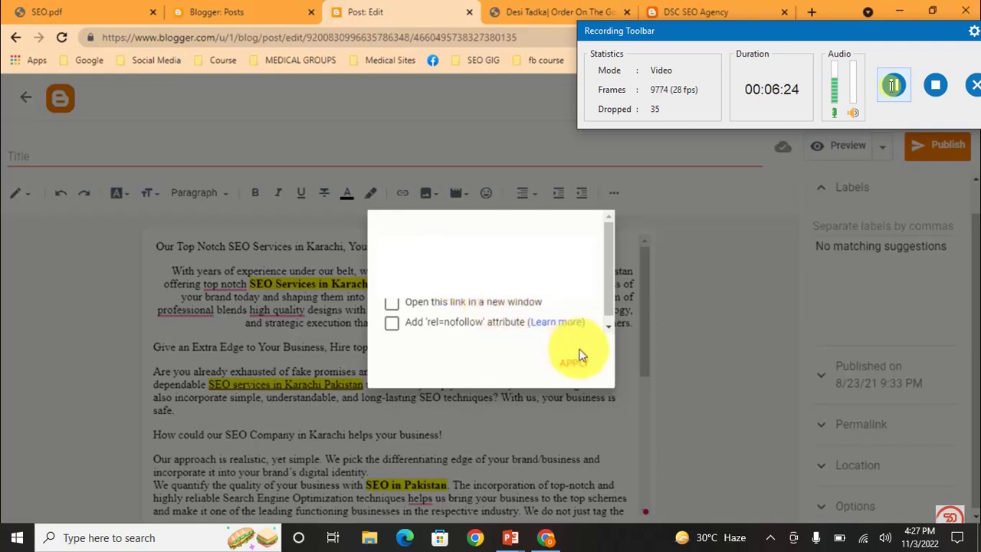
left_click(392, 303)
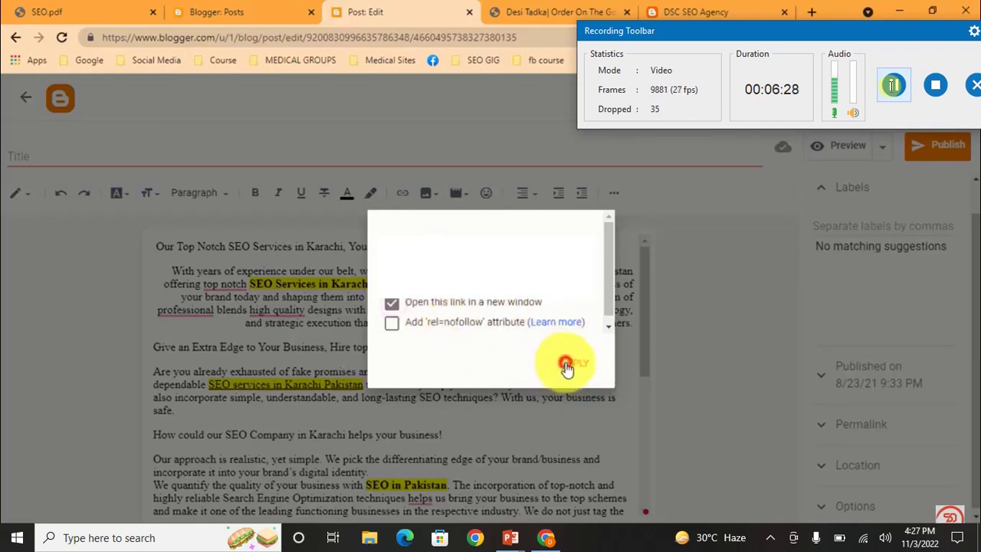
left_click(566, 367)
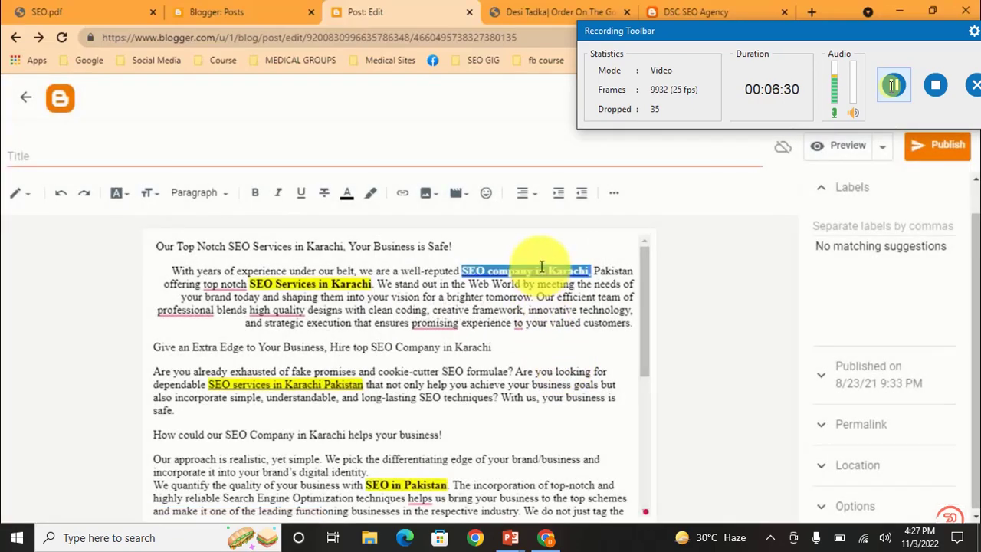
left_click(545, 268)
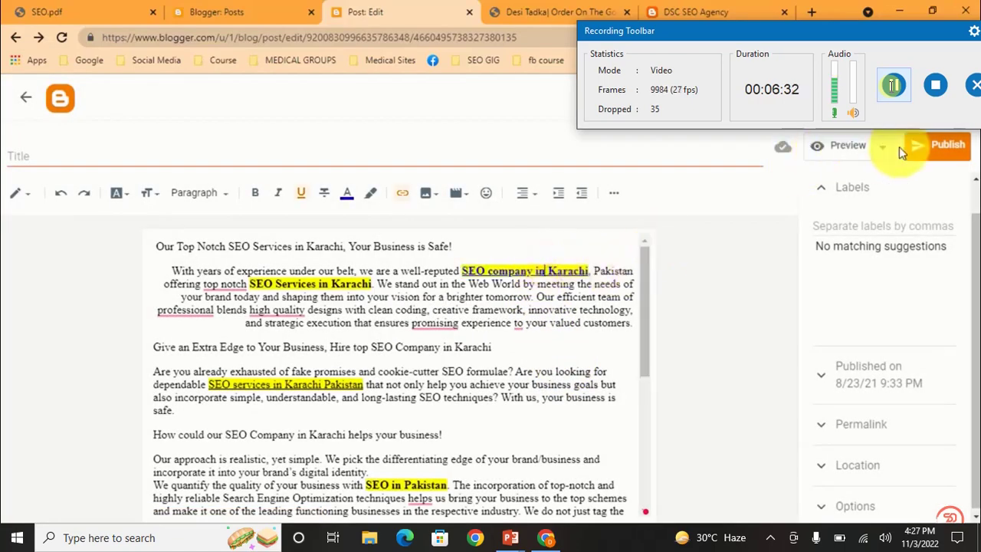
Step: Publish the post, confirm it, and reload the live DSC SEO Agency blog at dscseoagency.blogspot.com
left_click(920, 148)
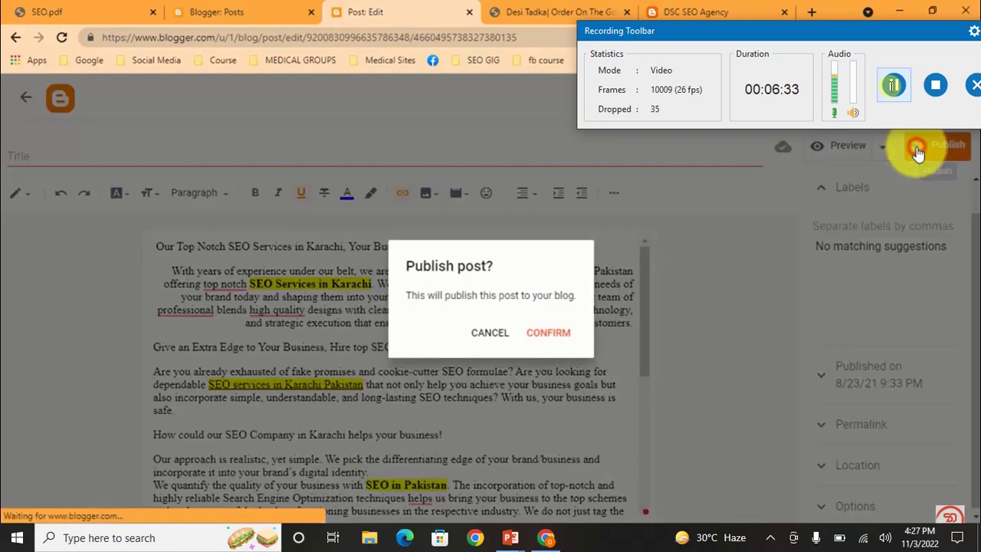
left_click(570, 337)
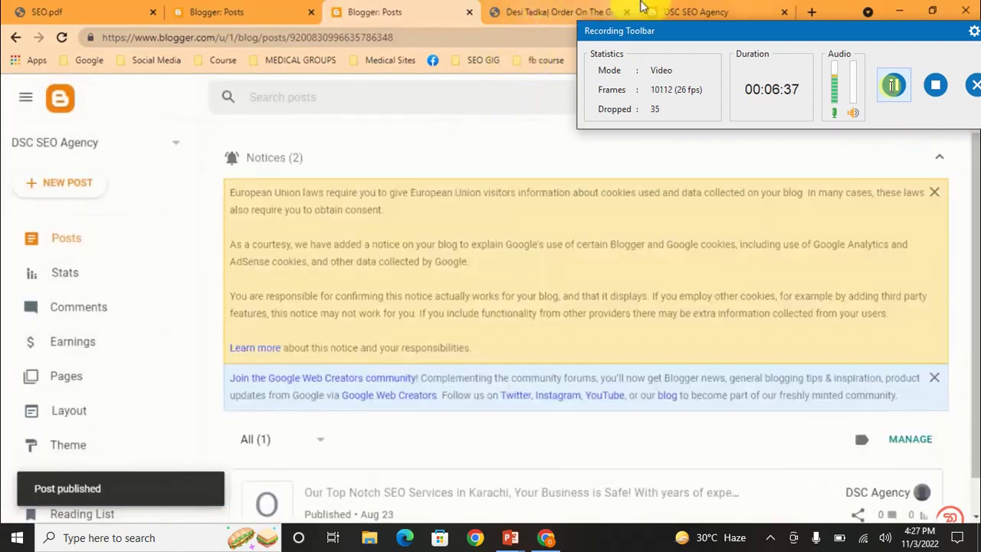
left_click(652, 10)
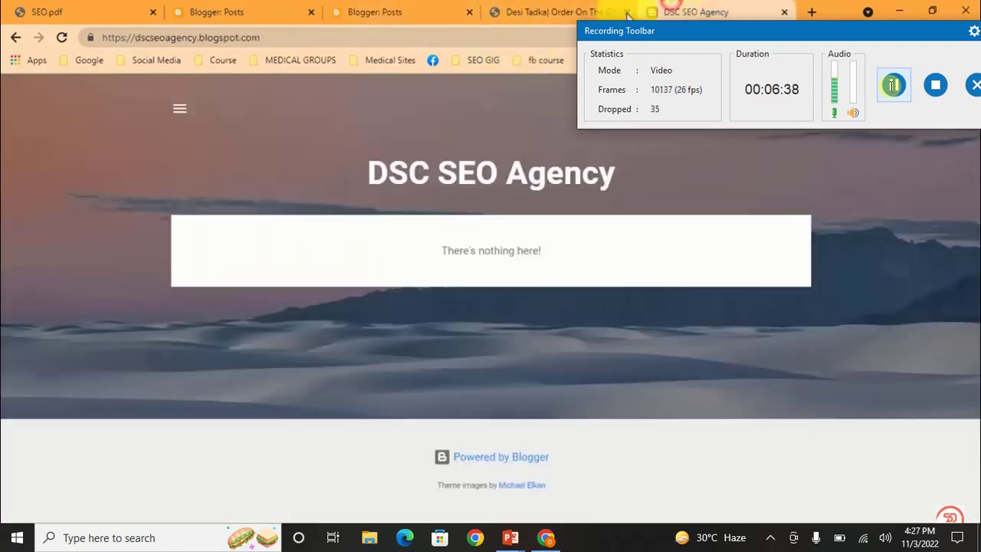
left_click(63, 37)
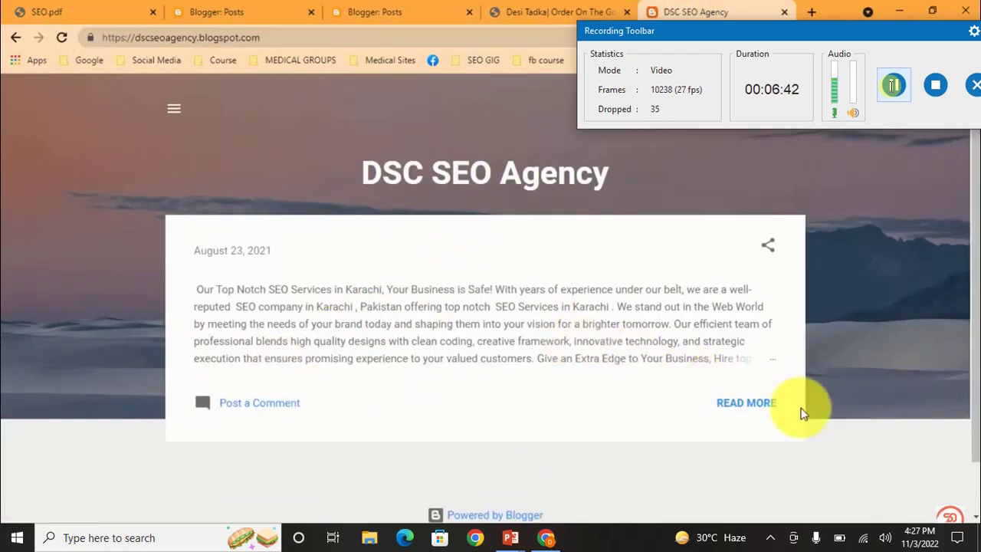
Step: Open the full published post and test its "SEO company in Karachi" link
left_click(759, 410)
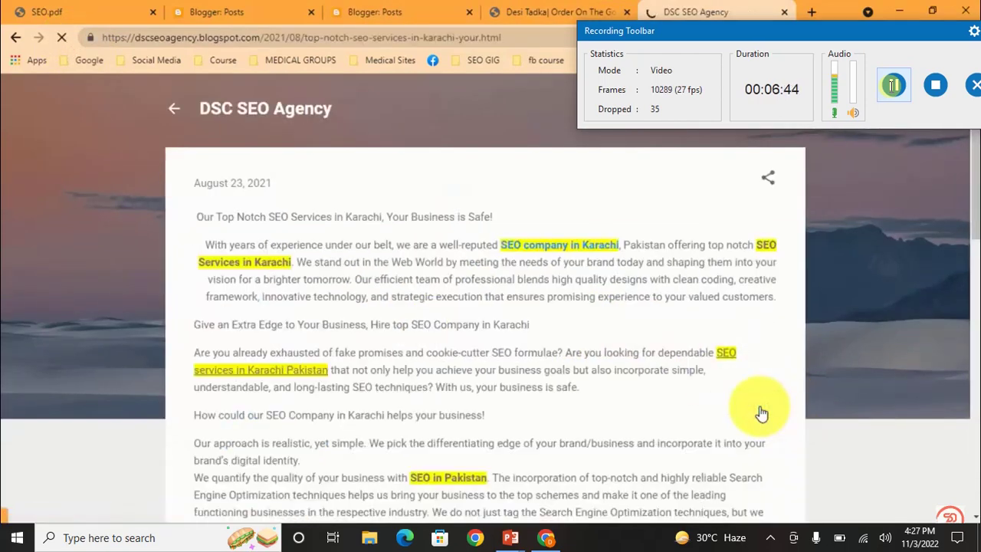
scroll(966, 163, "down", 1)
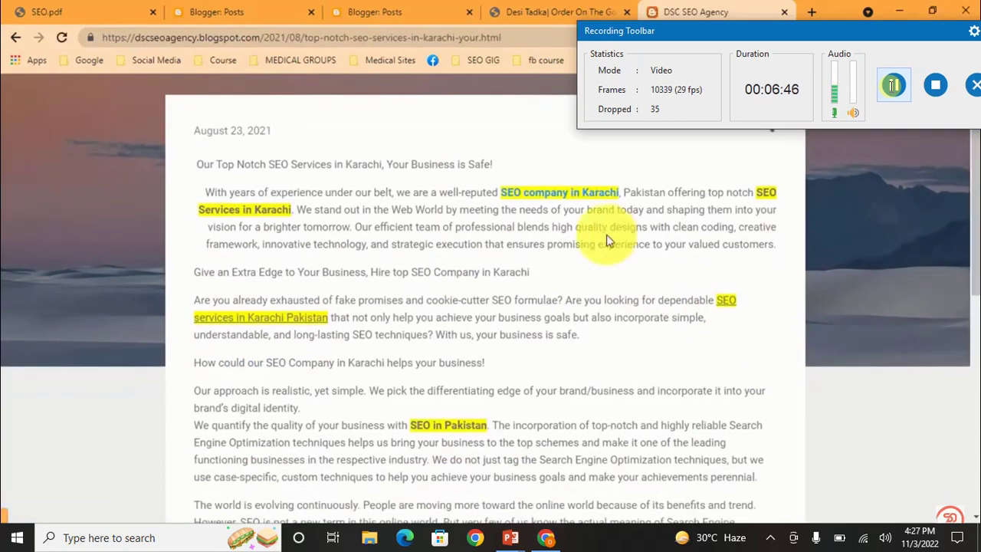
left_click(542, 199)
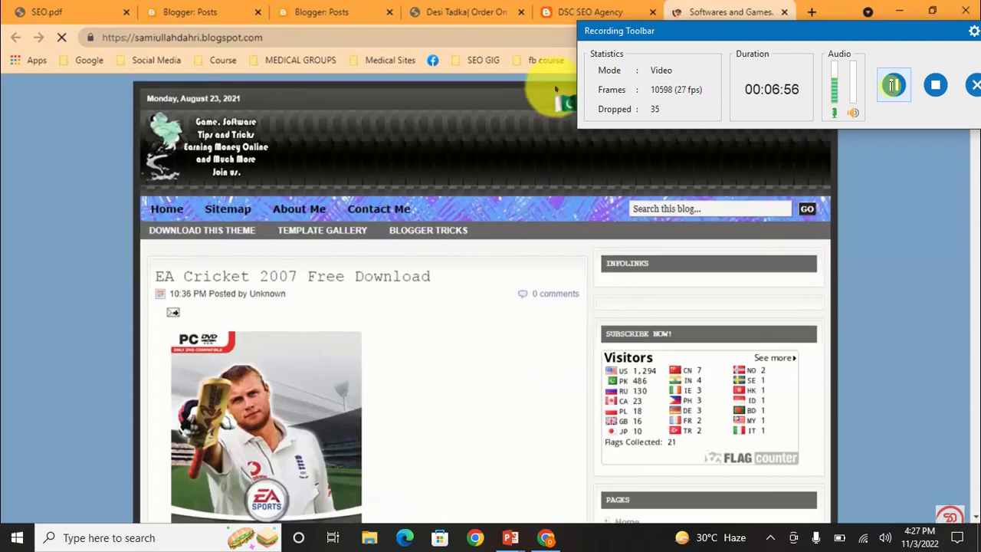
Step: Compare the linked blog with the published post and return to the beginning of the post
left_click(566, 10)
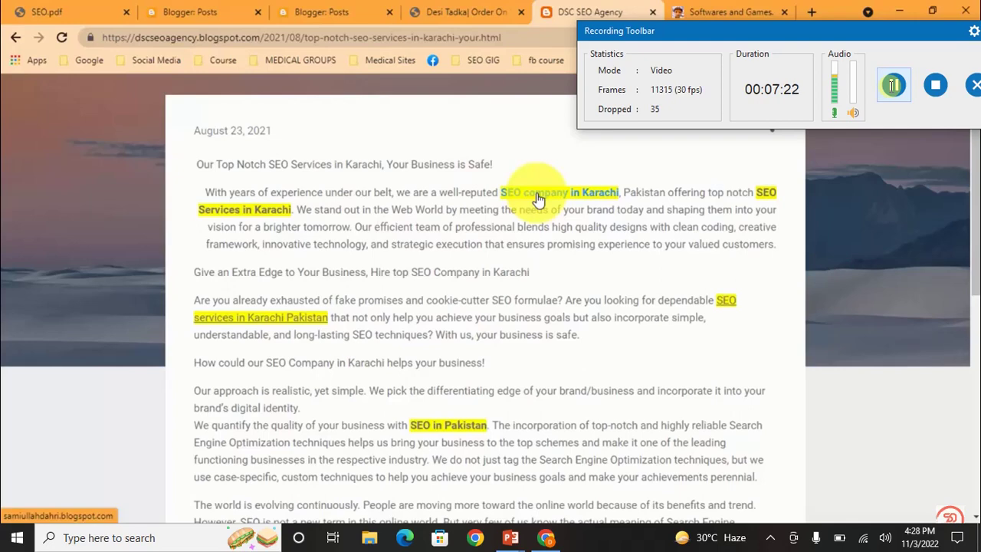
left_click(694, 11)
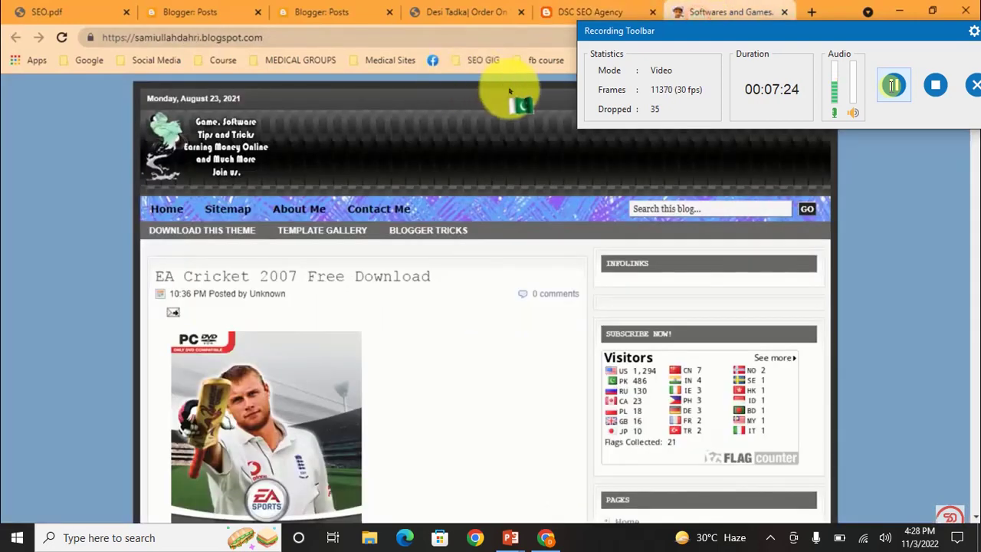
left_click(610, 7)
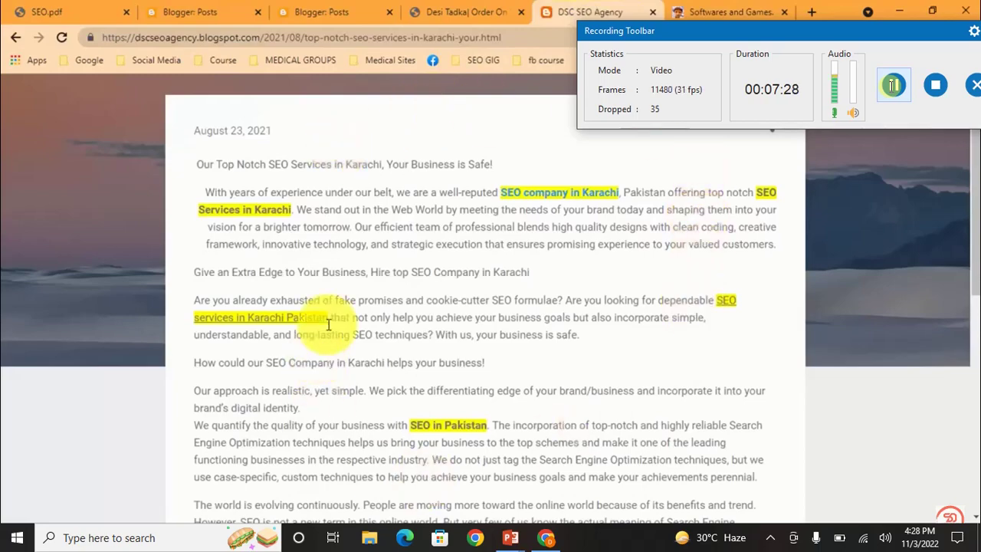
left_click_drag(975, 207, 969, 167)
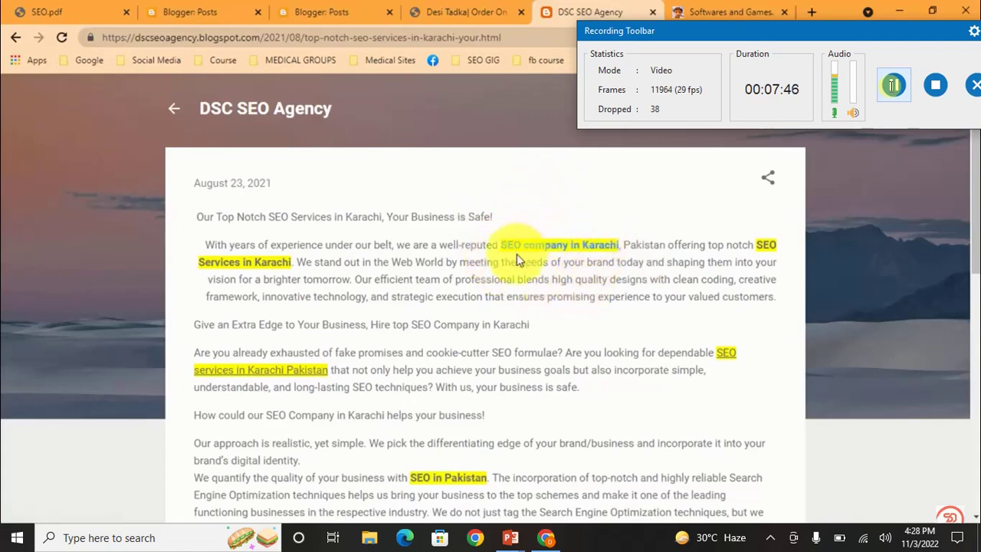
Step: Select the post's web address, and highlight "7.1 Bookmarking" in the S.E.O Course Outline presentation in PowerPoint
left_click(463, 40)
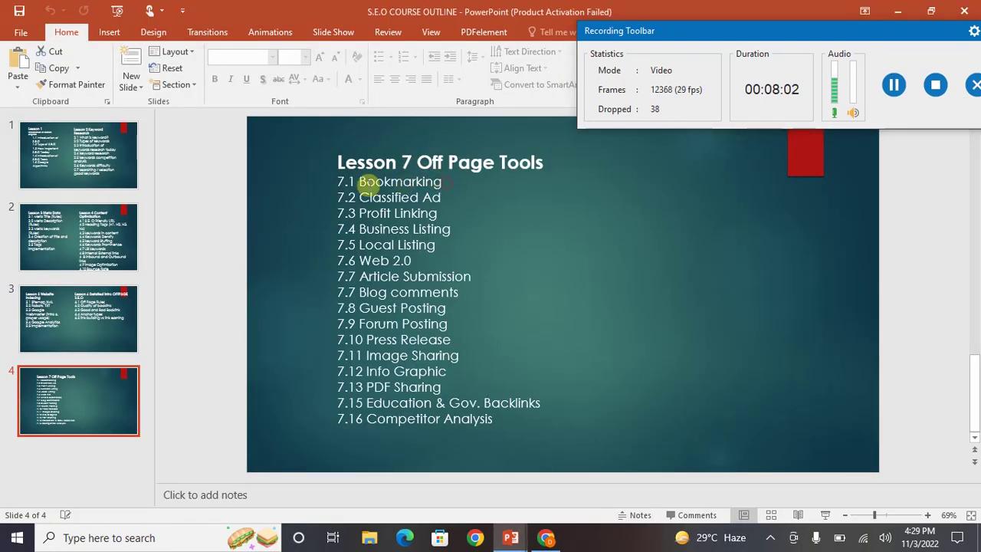
left_click_drag(449, 184, 337, 181)
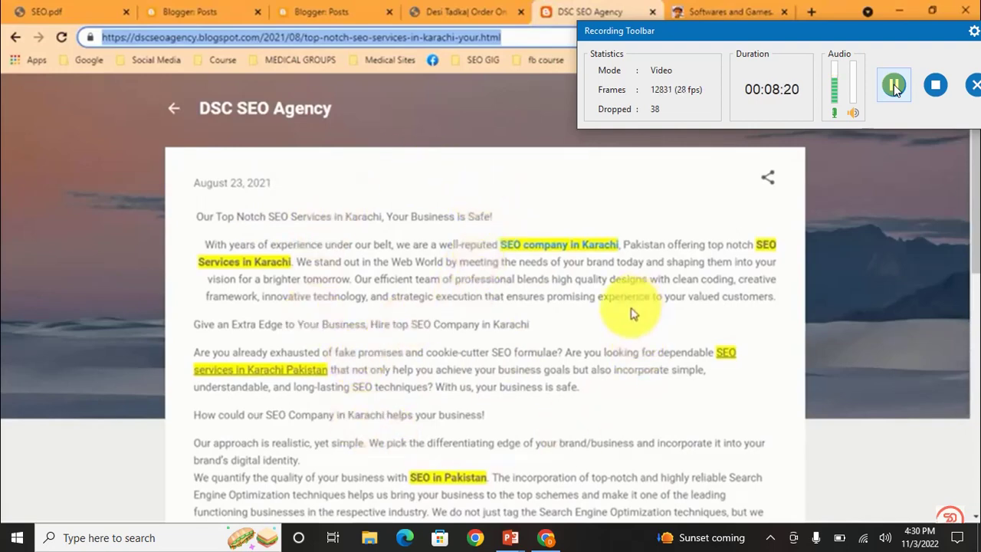
Step: Follow the post's "SEO company in Karachi" link again and return to the DSC SEO Agency post
left_click(562, 252)
left_click(541, 7)
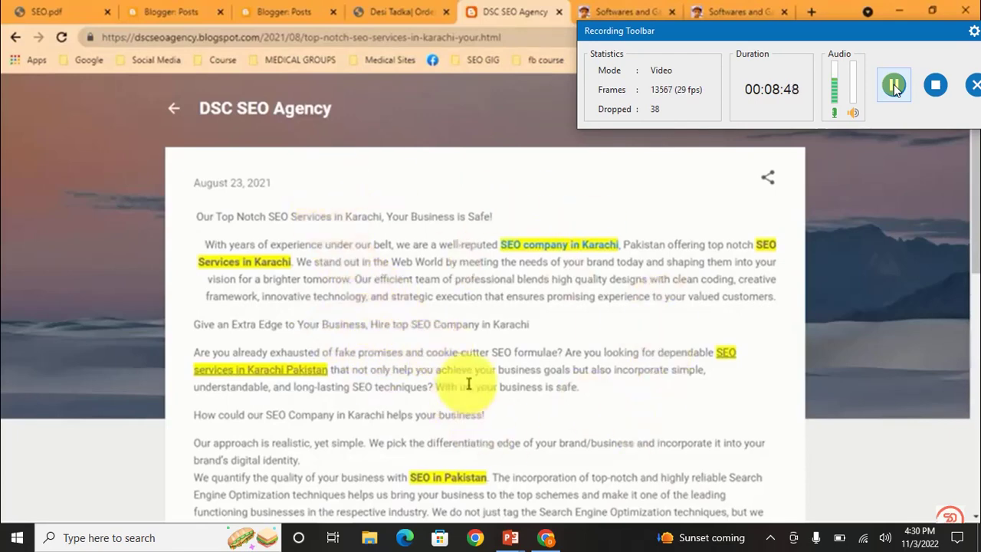
Step: Copy the published post's full web address
left_click(381, 38)
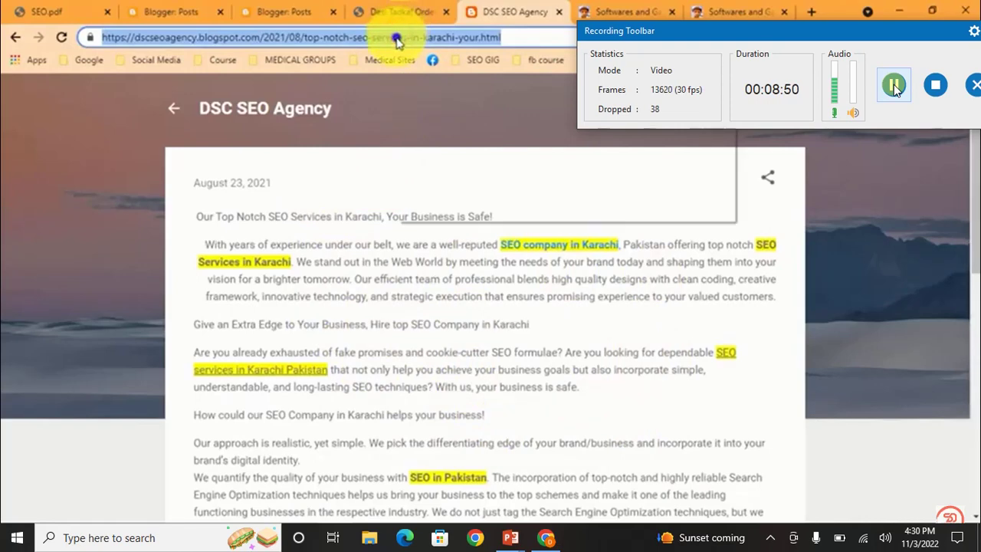
right_click(397, 38)
left_click(457, 88)
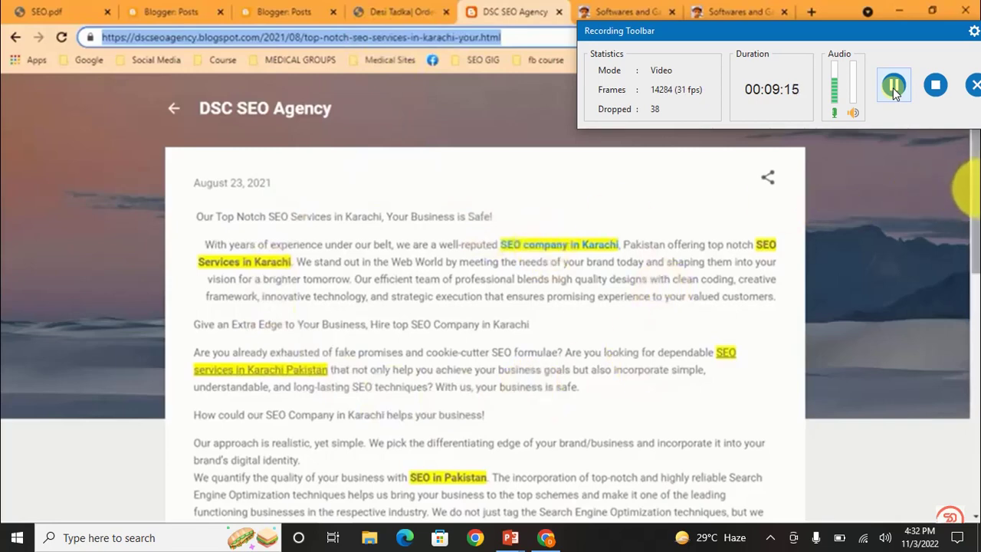
left_click_drag(970, 187, 970, 372)
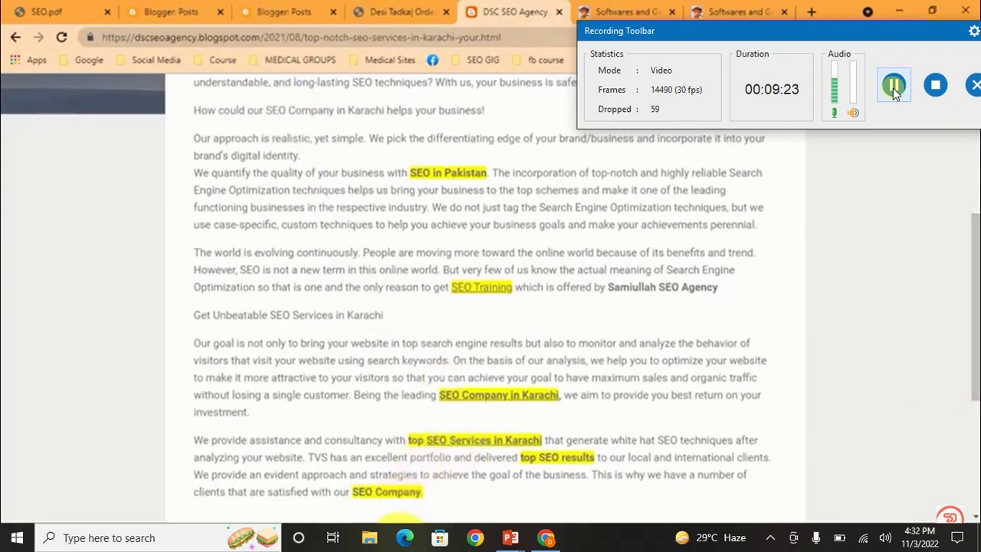
Step: Switch to the client's requirements workbook in Excel and show its Web 2.0 sheet
left_click(403, 546)
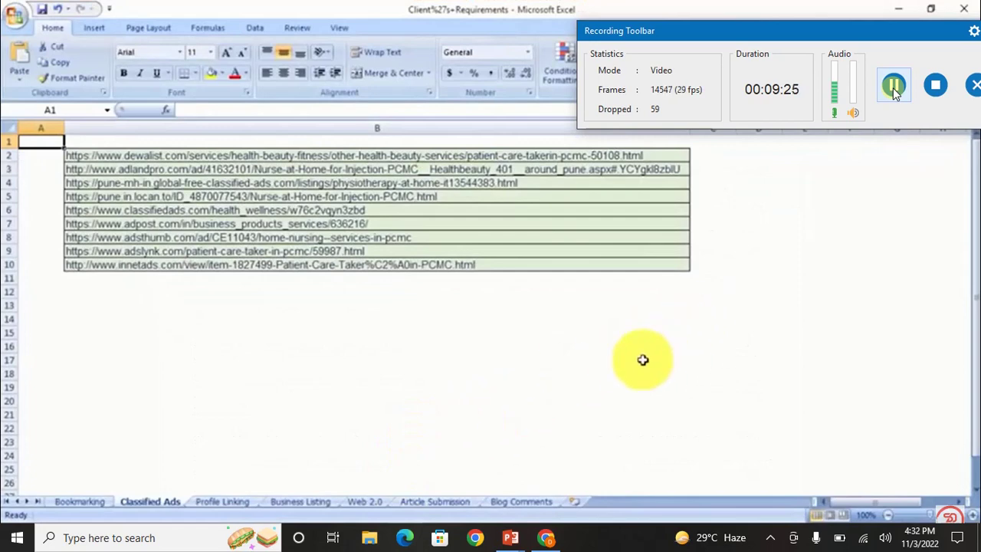
left_click(353, 503)
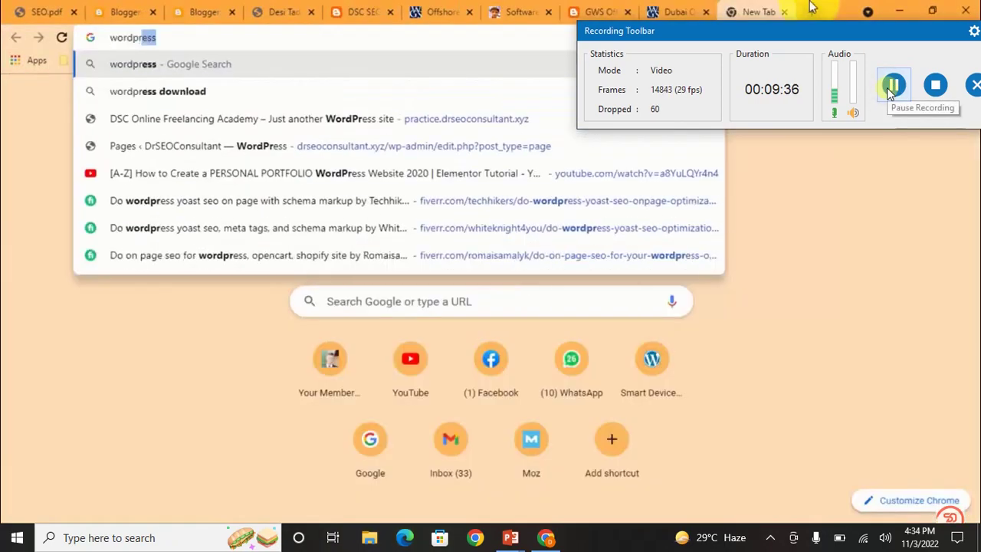
Step: Search Google for "wordpress" in Chrome and open the WordPress.com result "Create Your Website Or Blog - Best for SEO Ranking"
key("Return")
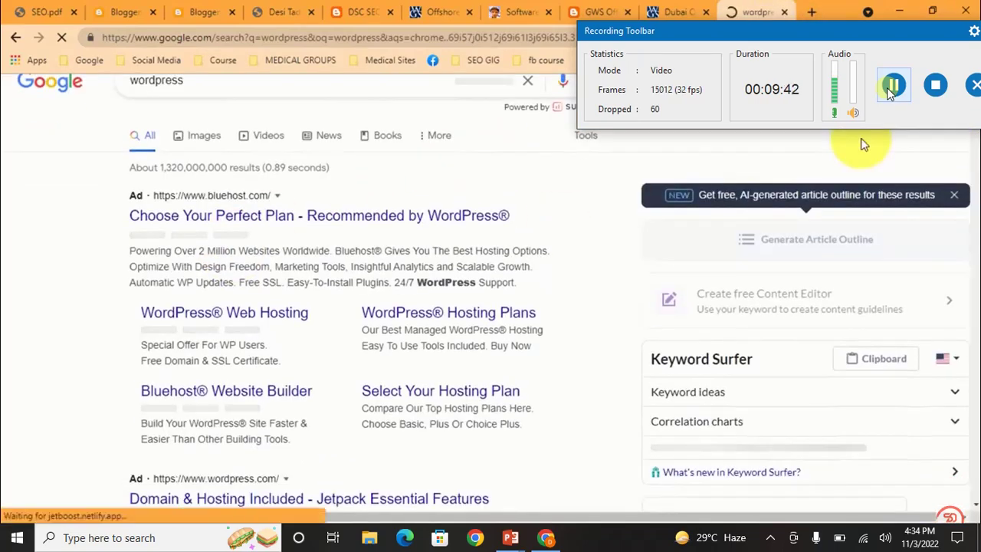
scroll(821, 263, "down", 5)
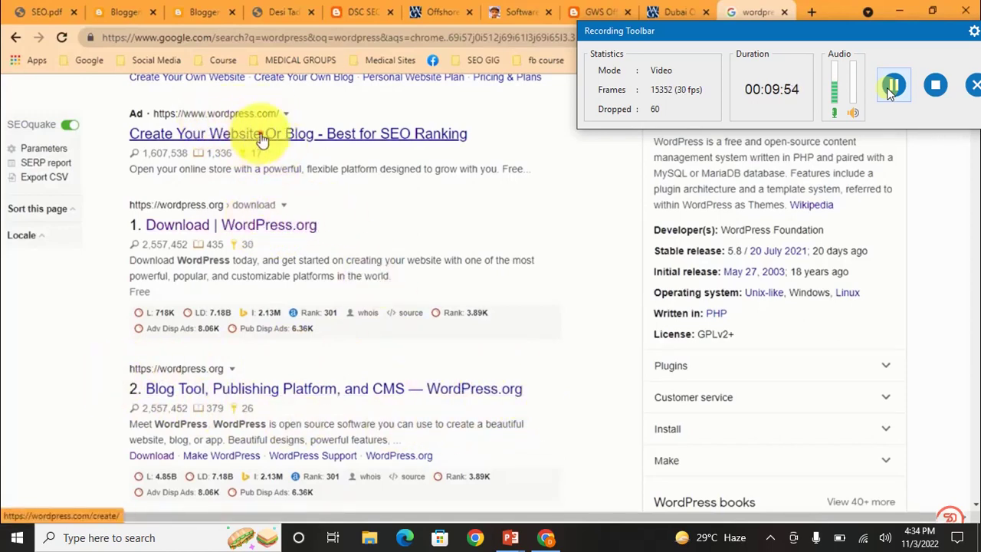
scroll(164, 131, "up", 1)
left_click(339, 209)
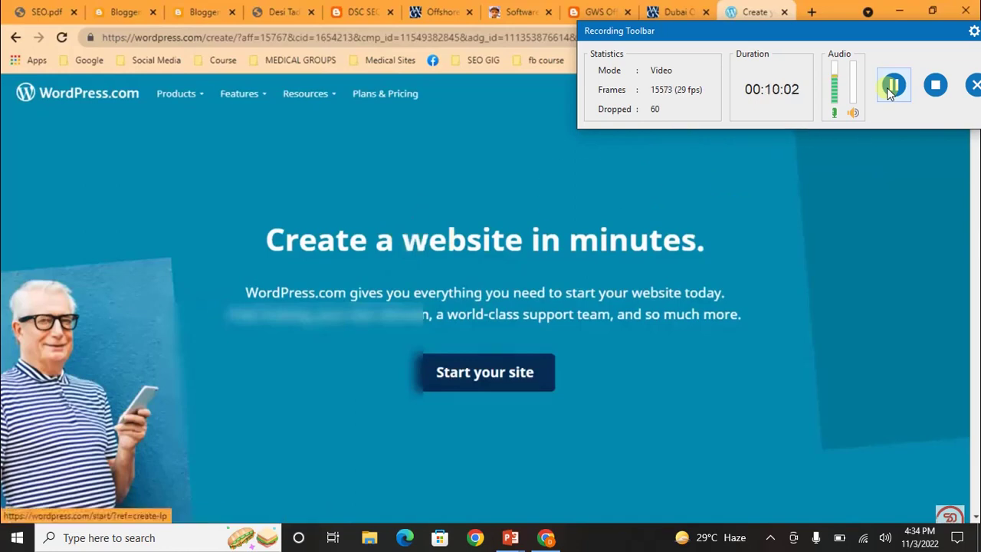
Step: Start creating a site, dismiss the cookie notice, and sign up for WordPress.com with the Google account
left_click(485, 372)
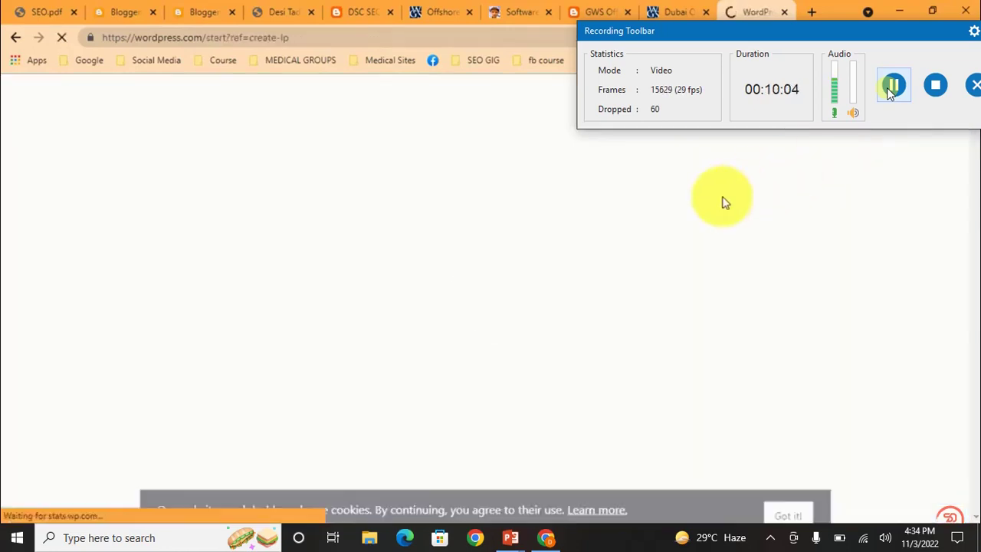
left_click(785, 493)
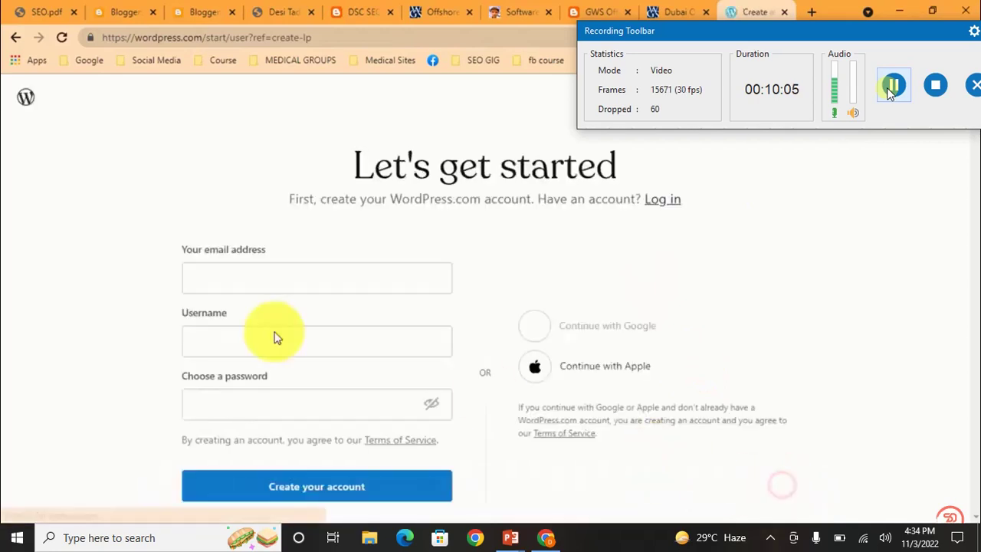
left_click(341, 274)
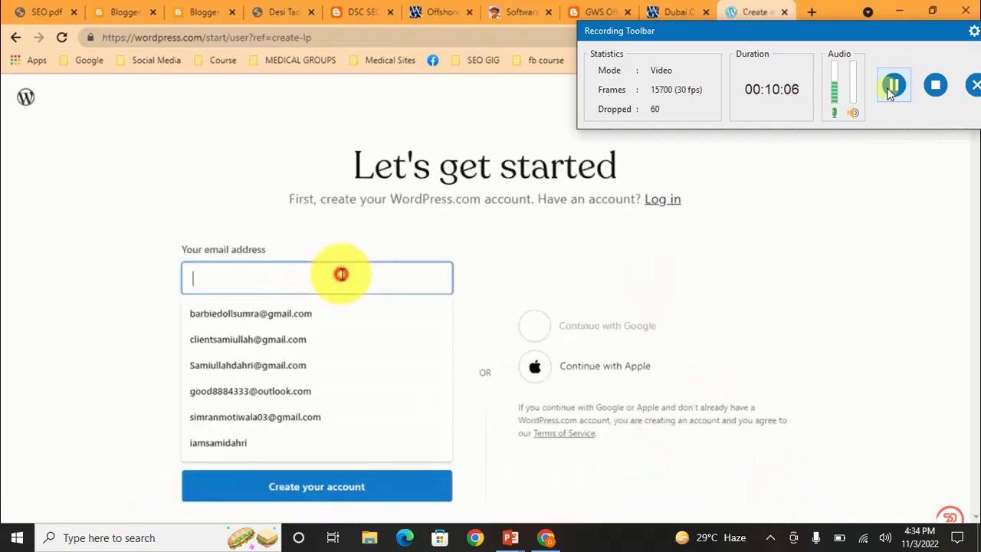
double_click(407, 201)
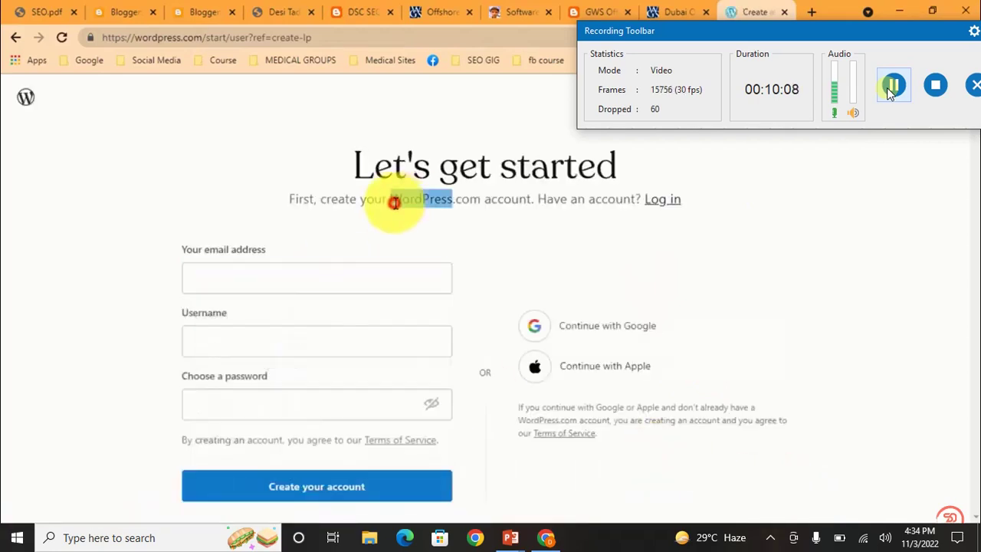
left_click(587, 324)
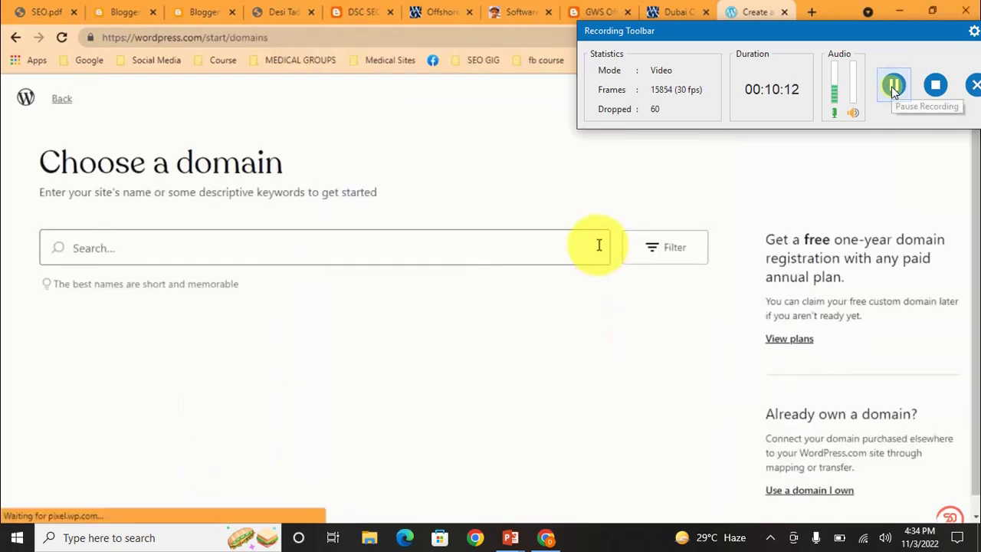
Step: Search for the domain name "dscseoagency" and select the free dscseoagency.wordpress.com address
left_click_drag(111, 161, 247, 161)
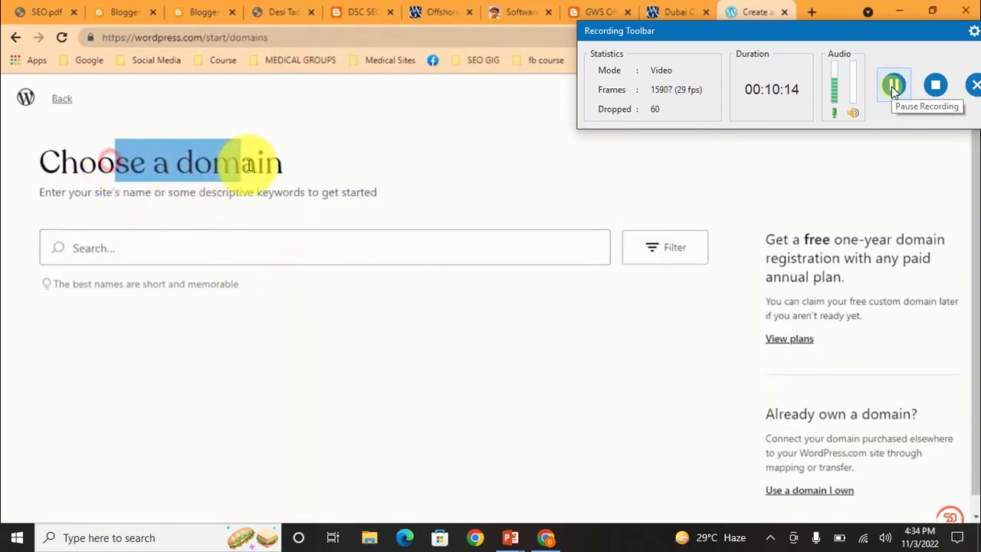
left_click(264, 245)
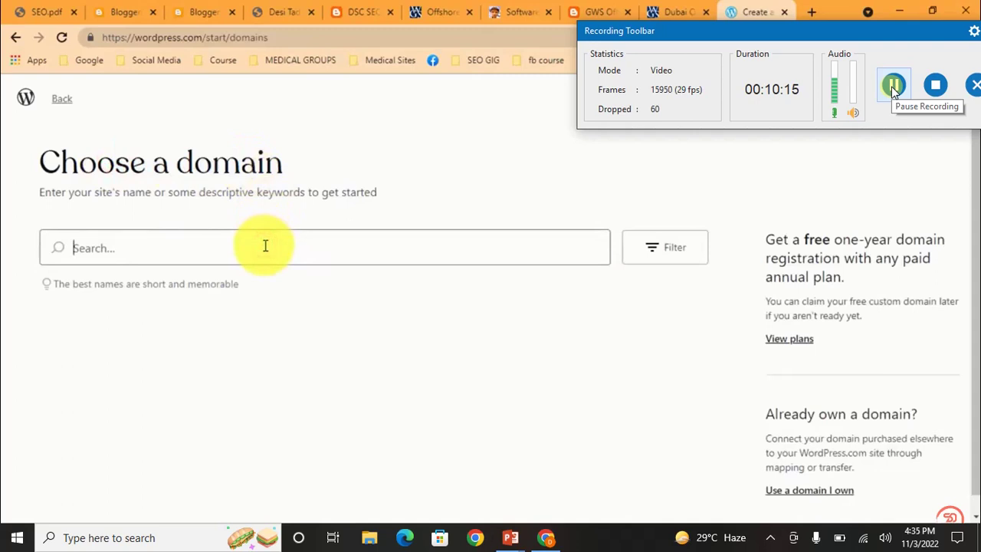
type("ds")
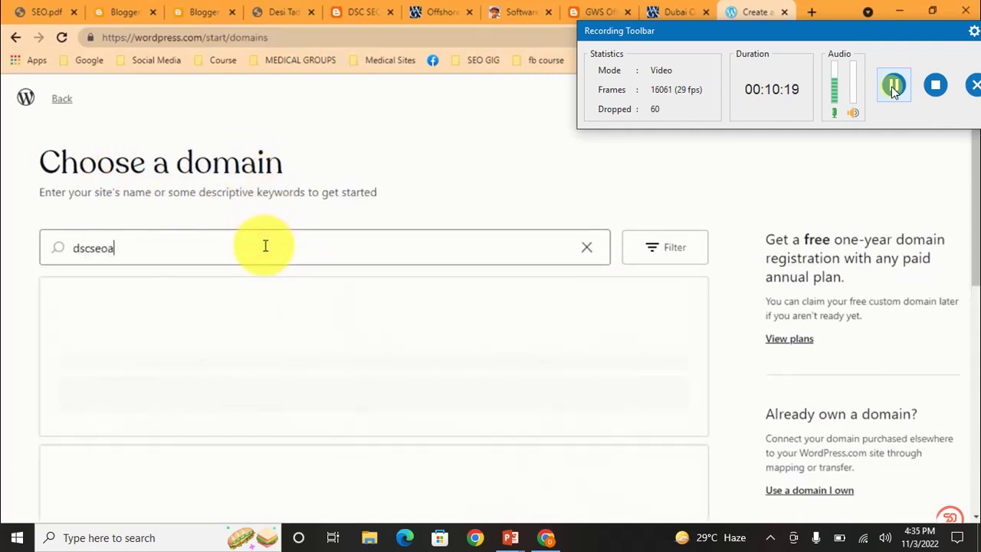
type("cseoa")
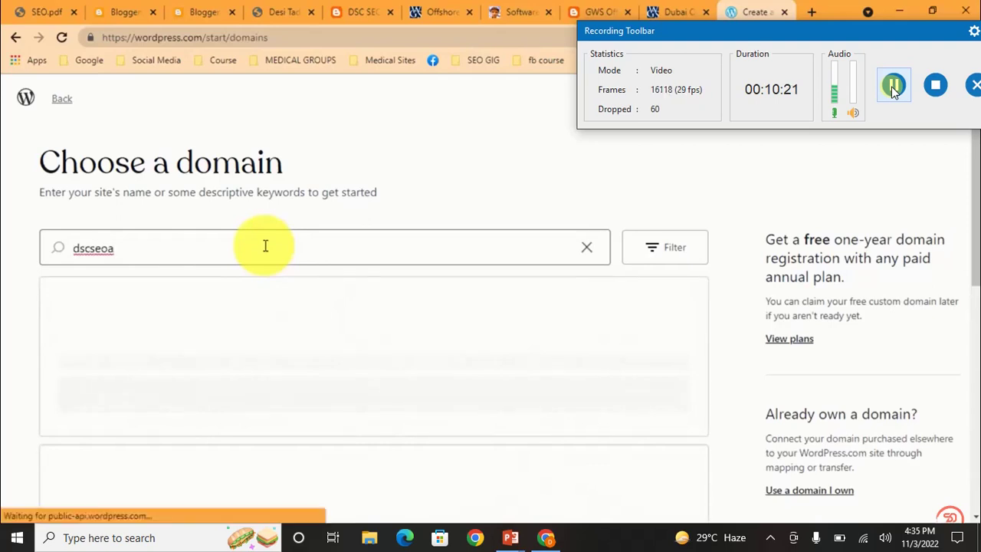
type("gency")
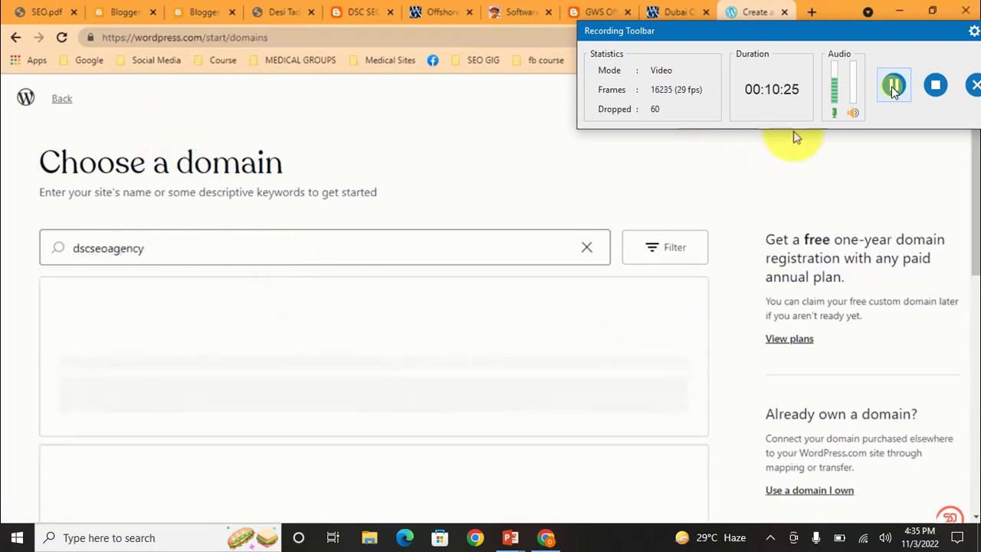
left_click_drag(975, 188, 976, 247)
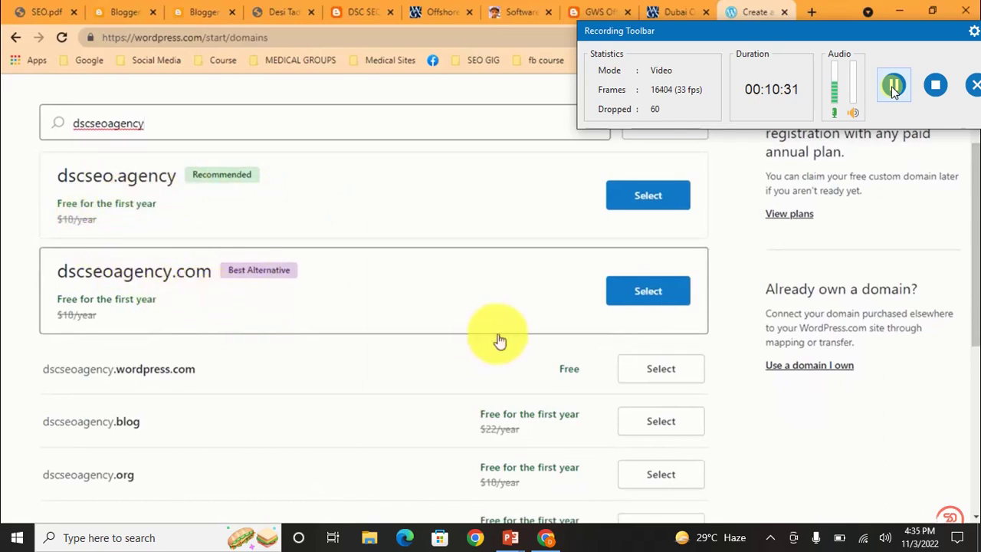
left_click_drag(971, 263, 946, 355)
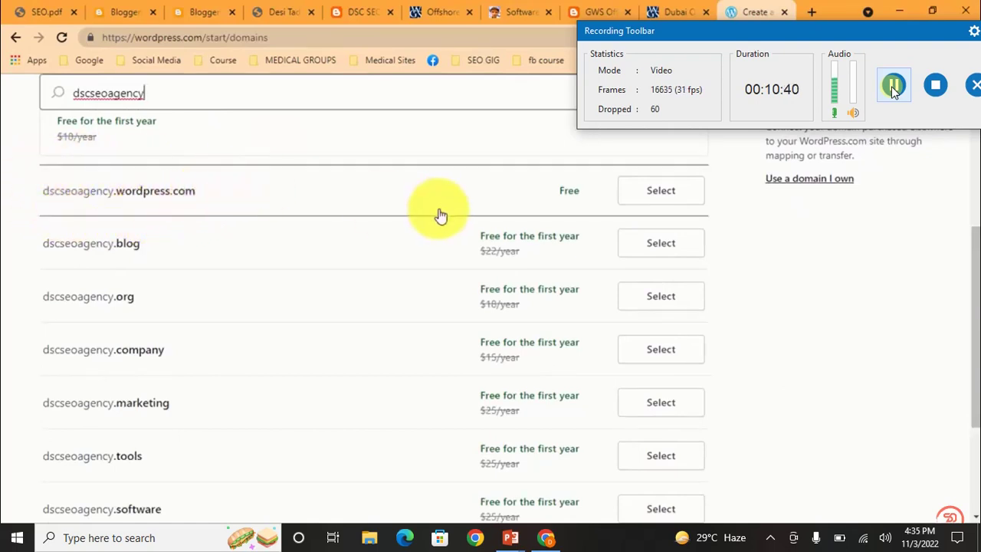
left_click(661, 192)
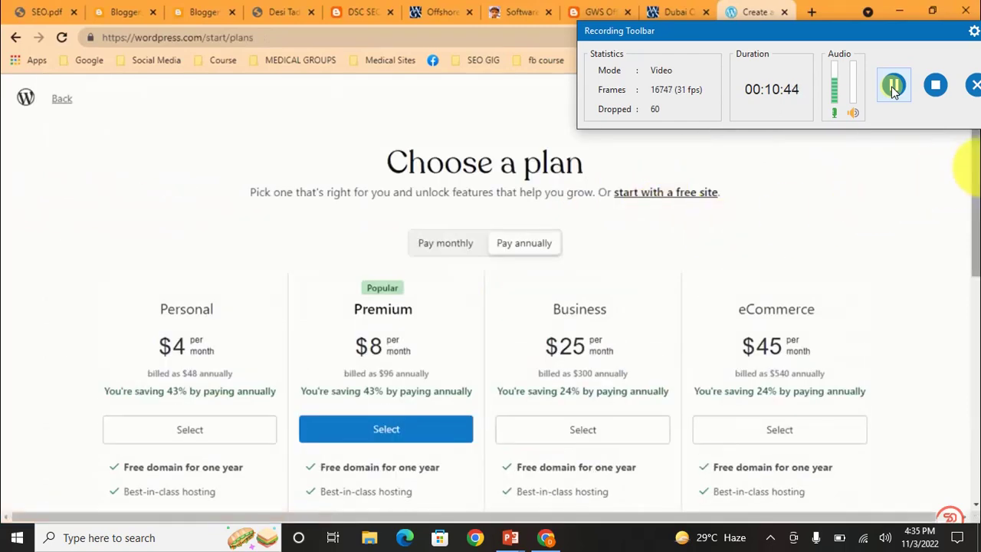
Step: Review the paid plans and choose to start with a free site instead
left_click_drag(978, 211, 979, 268)
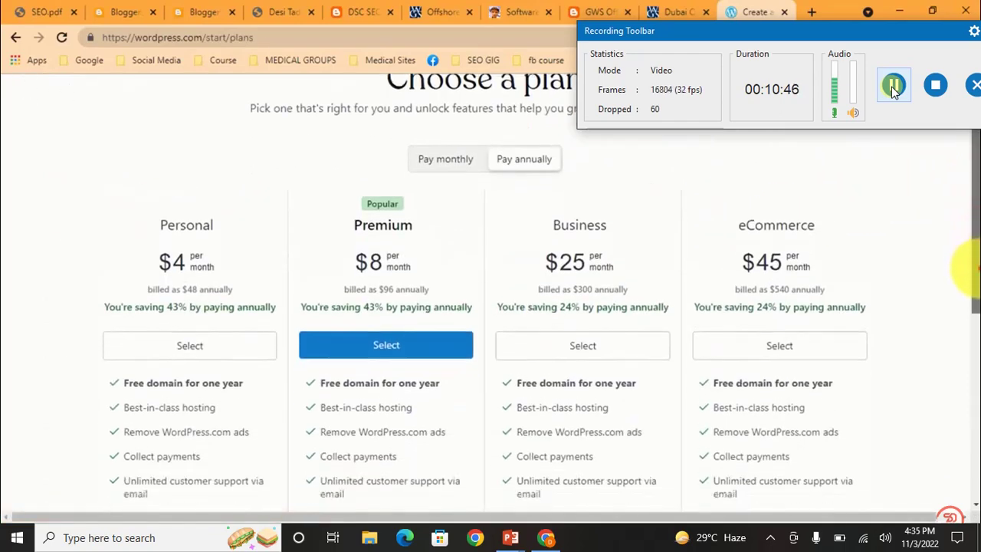
scroll(974, 283, "up", 2)
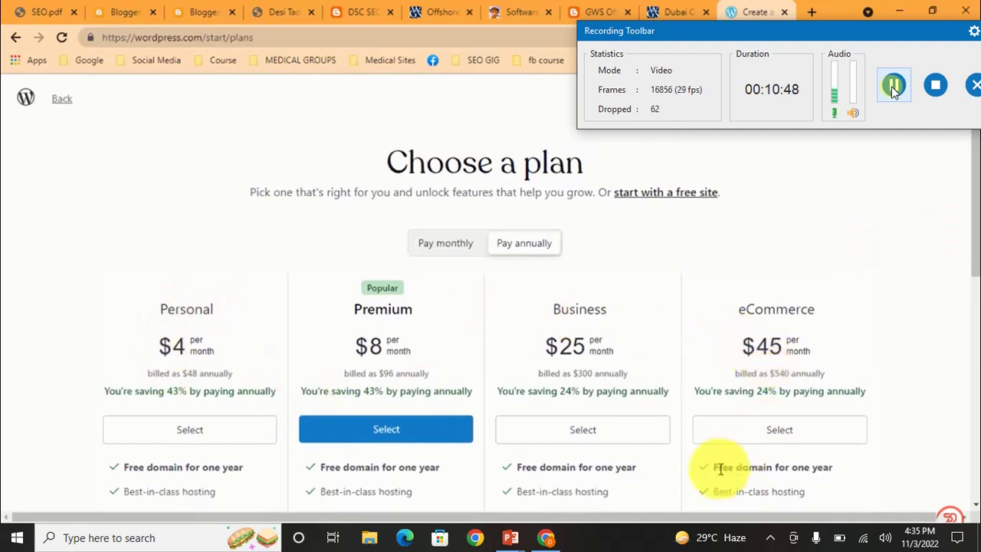
left_click(661, 193)
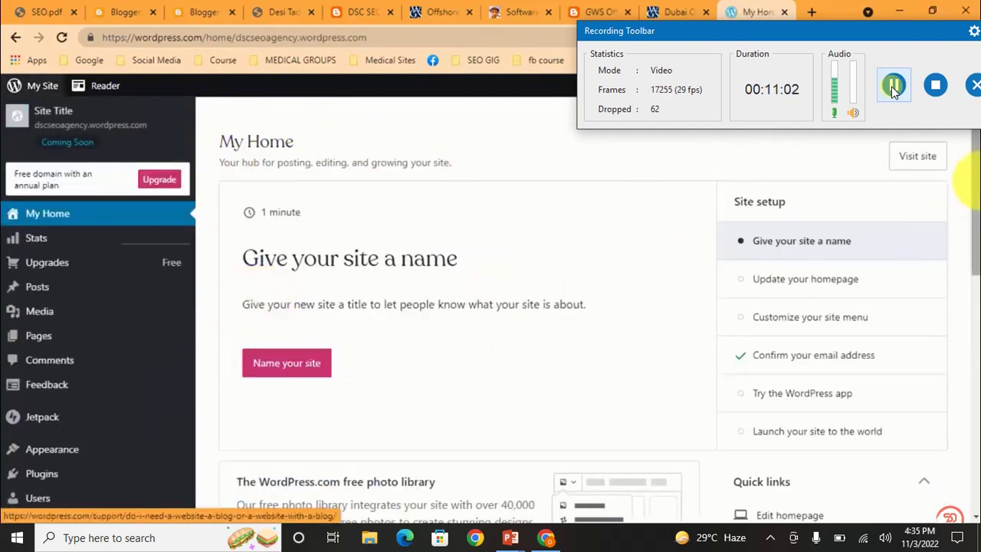
Step: Open the new site in a separate browser tab, look over its homepage, and return to the site's dashboard
mouse_move(964, 186)
left_mouse_down()
mouse_move(968, 219)
mouse_move(973, 178)
left_mouse_up()
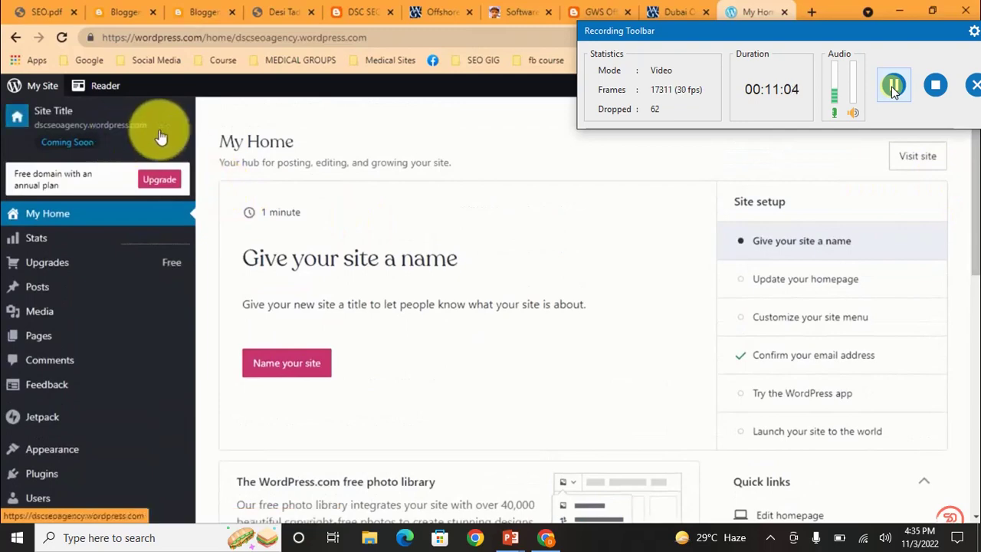
right_click(13, 120)
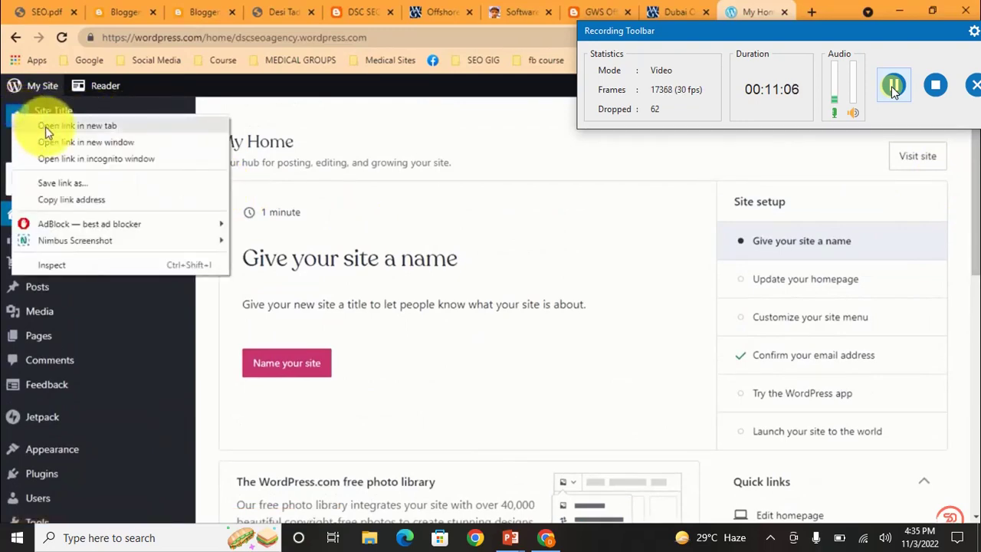
left_click(45, 127)
left_click(769, 8)
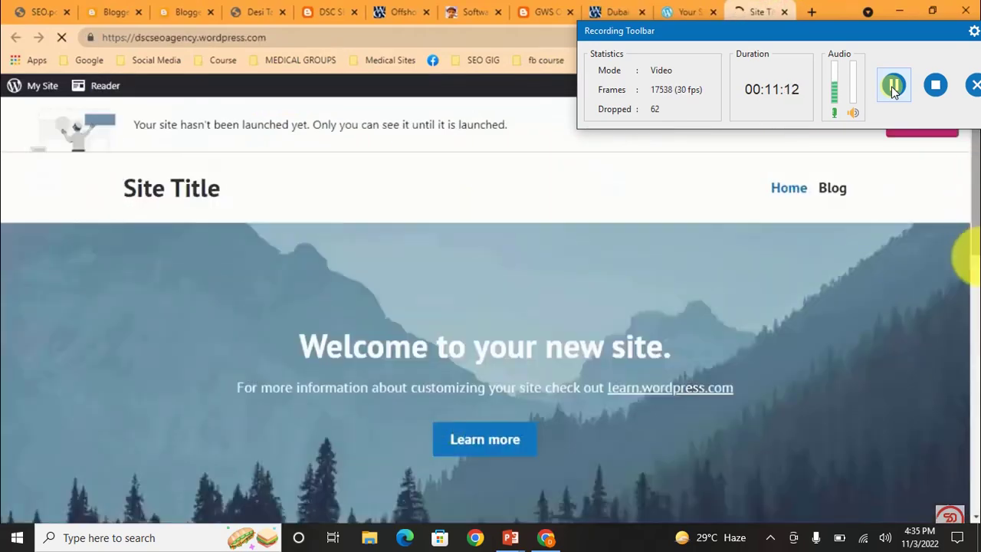
scroll(964, 268, "down", 5)
left_click(682, 11)
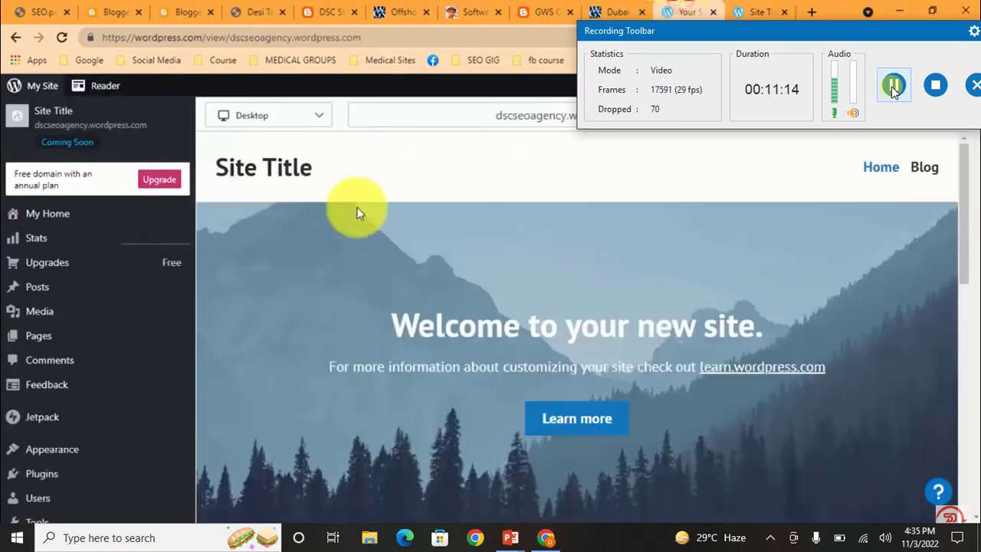
Step: Add a new post and fill its title and body with the full text copied from the "SEO Optimized Paragraph" document in Word
mouse_move(61, 299)
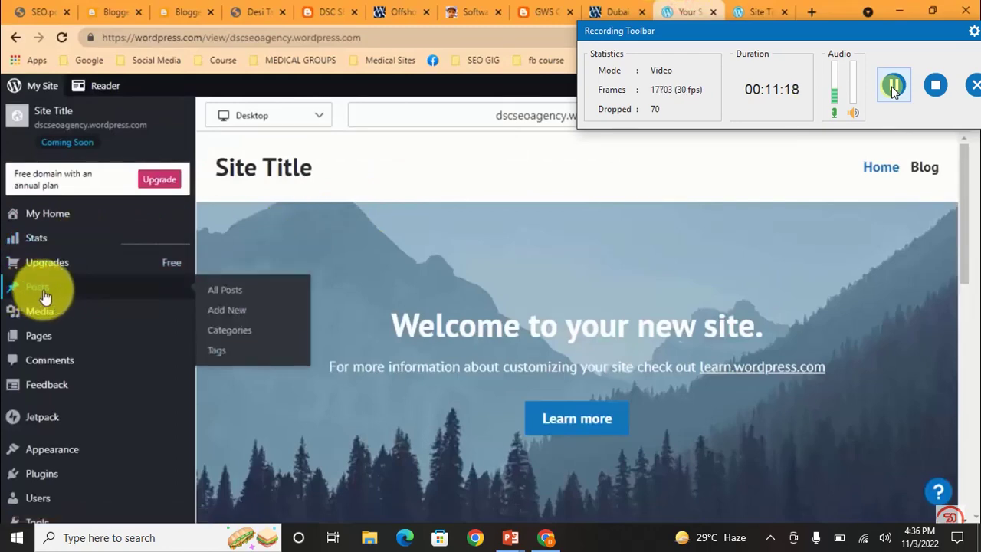
left_click(230, 312)
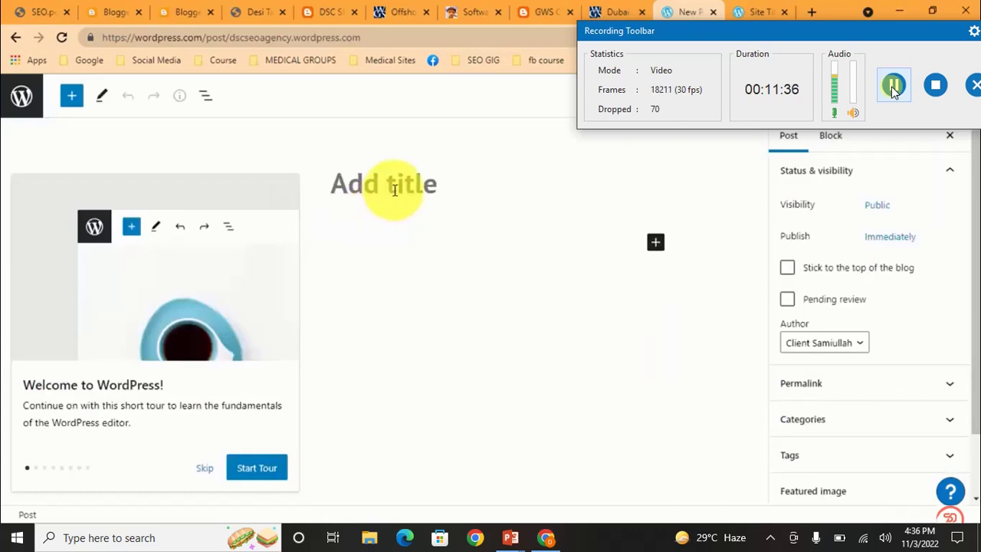
mouse_move(368, 529)
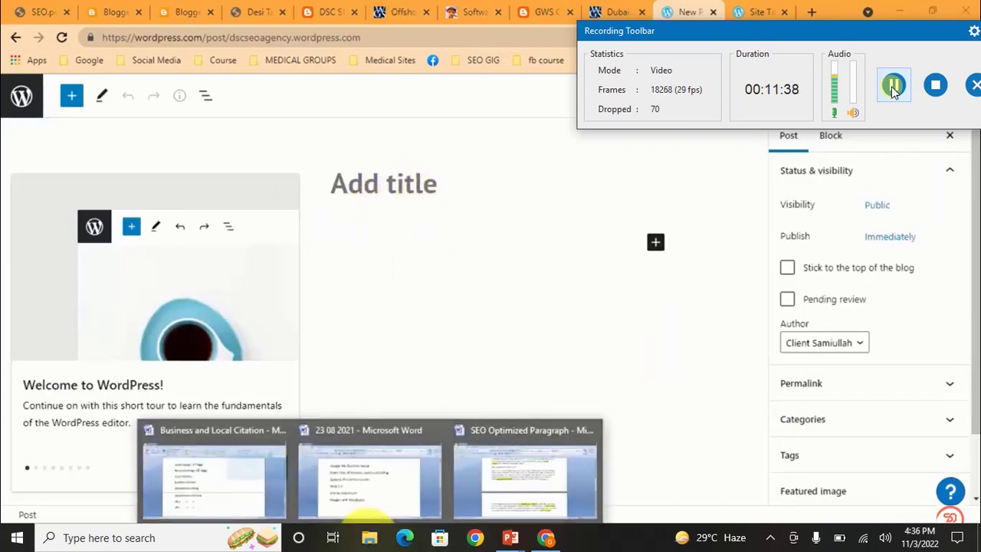
left_click(491, 474)
key("ctrl+a")
right_click(457, 224)
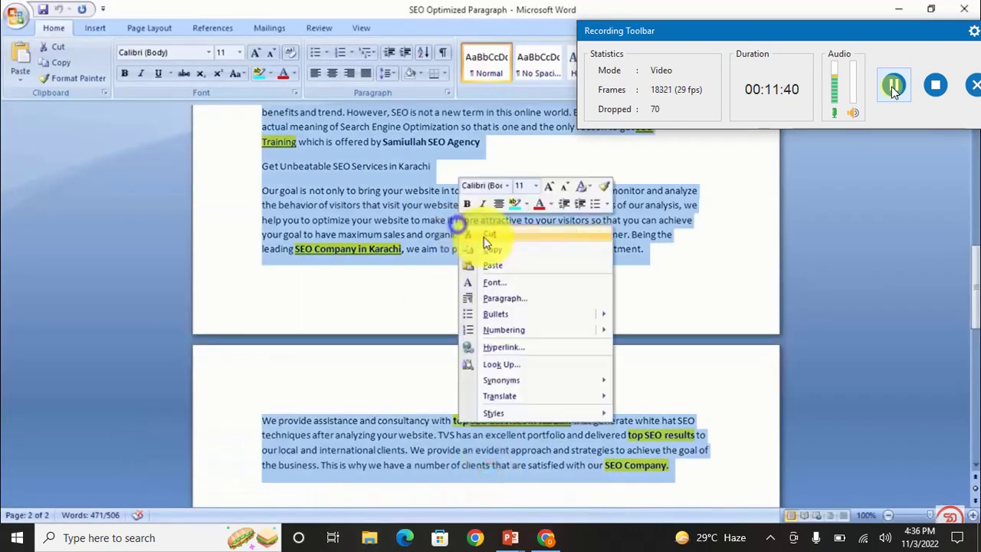
left_click(494, 250)
key("alt+Tab")
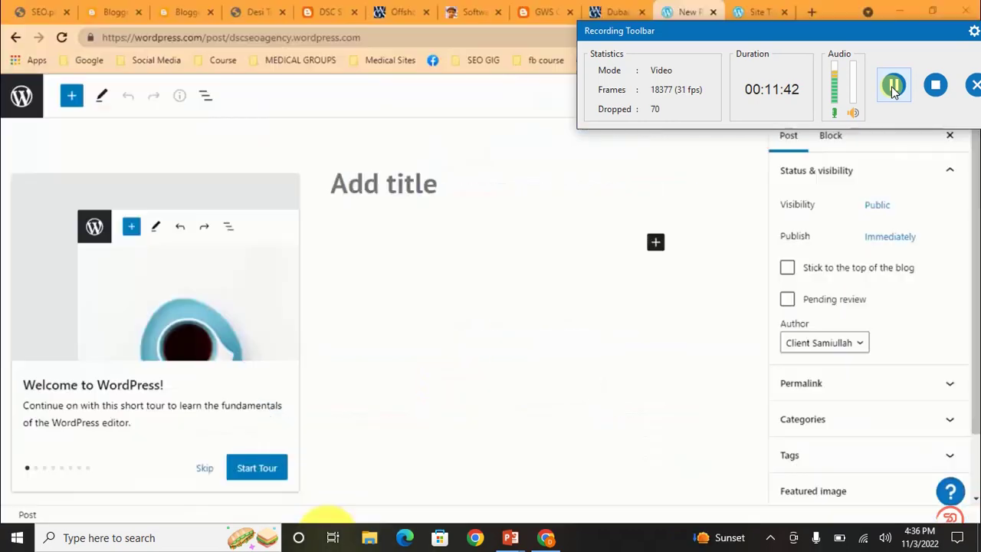
right_click(407, 184)
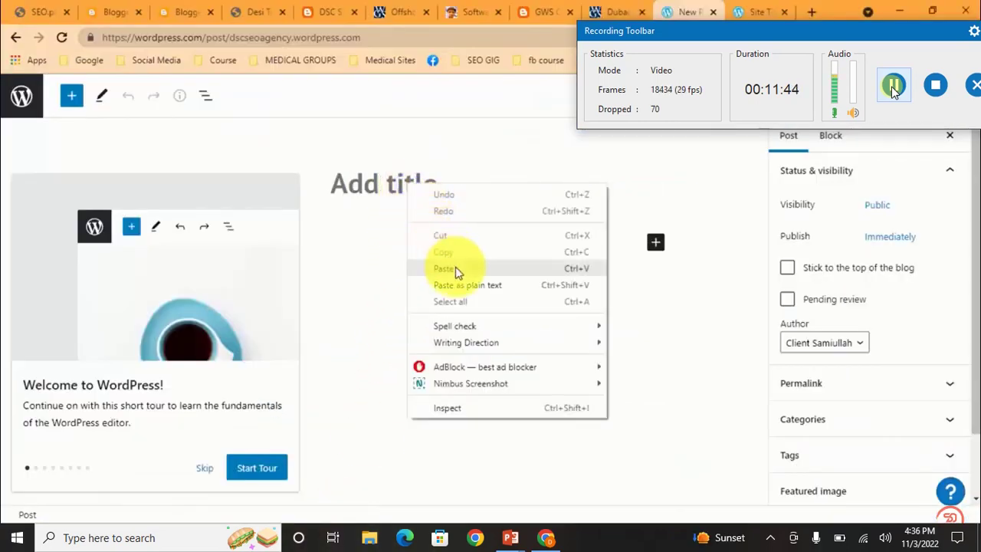
left_click(456, 269)
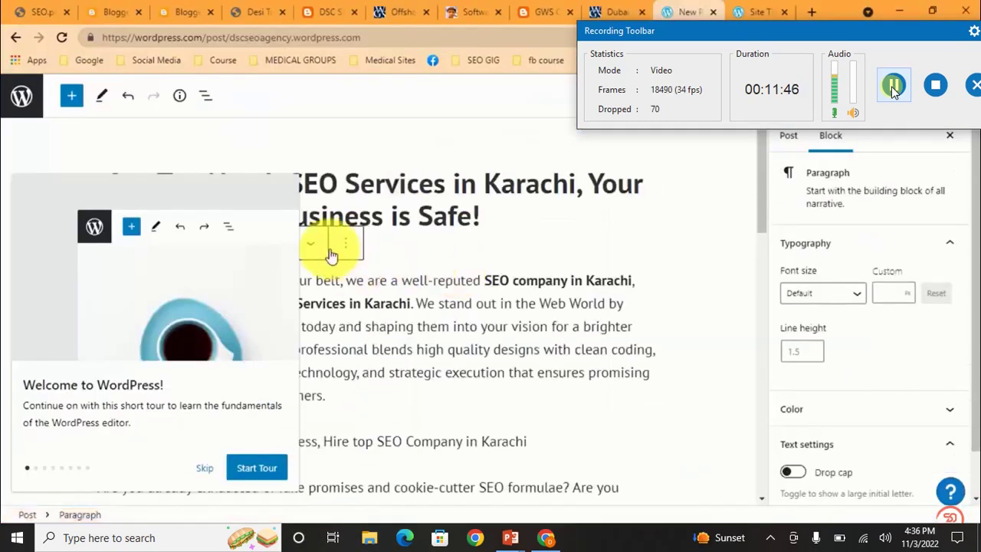
Step: Dismiss the welcome tour and link the bold phrase "SEO company in Karachi" in the first paragraph to the Blogspot site's address
left_click(277, 197)
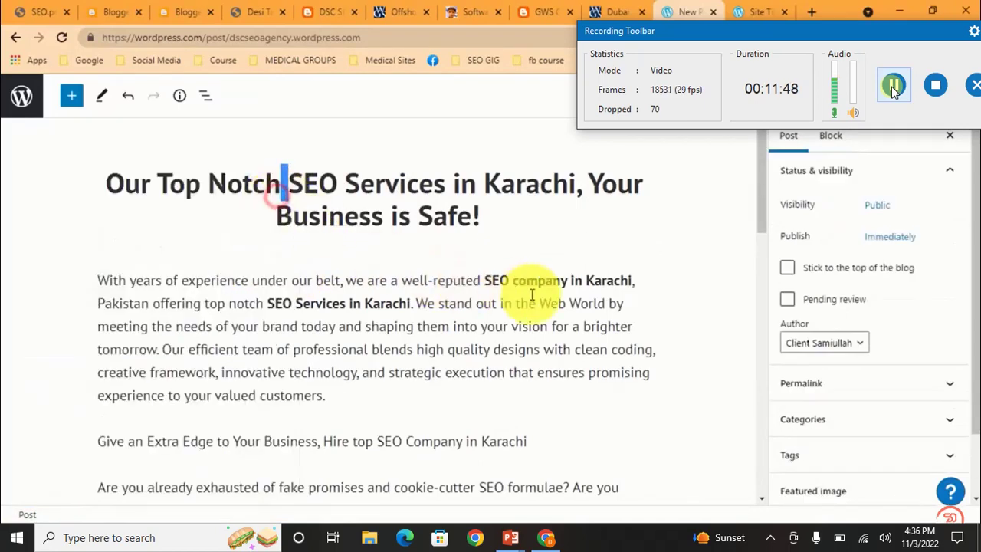
left_click(497, 278)
left_click_drag(152, 304, 637, 281)
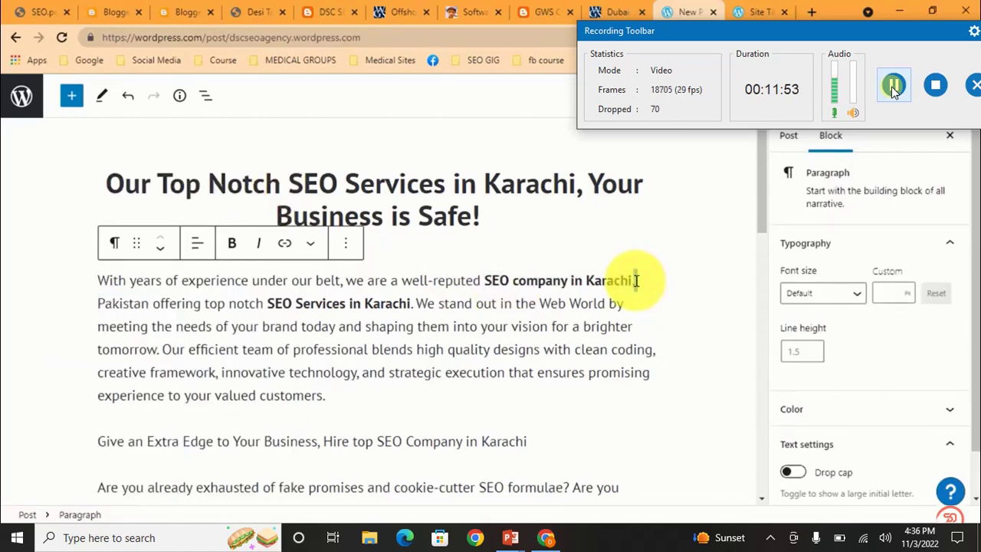
left_click(636, 281)
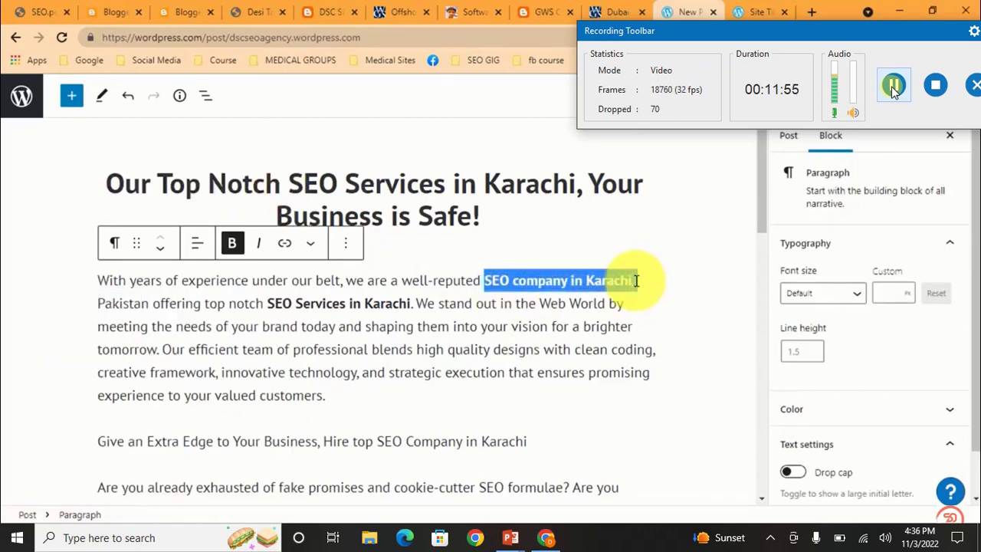
left_click_drag(624, 280, 636, 280)
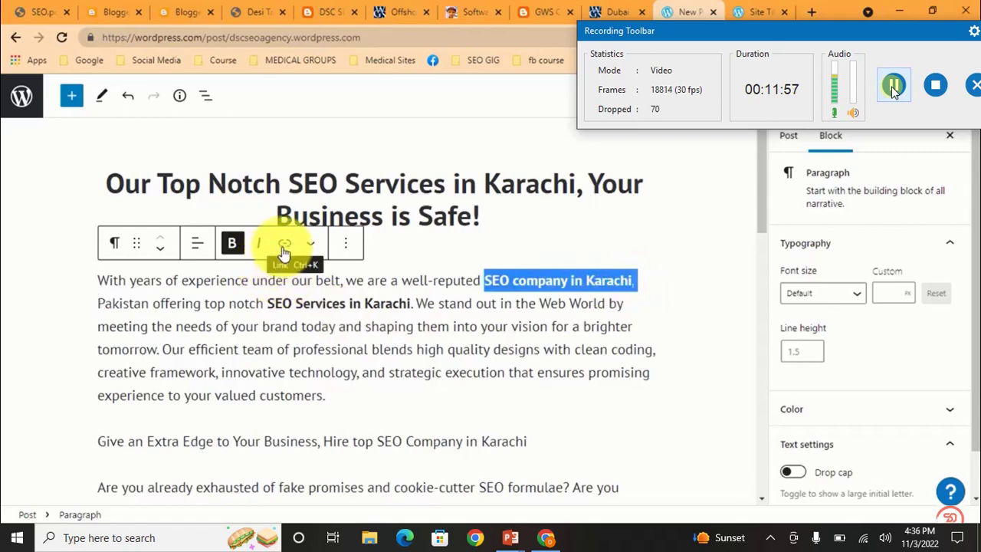
left_click(285, 245)
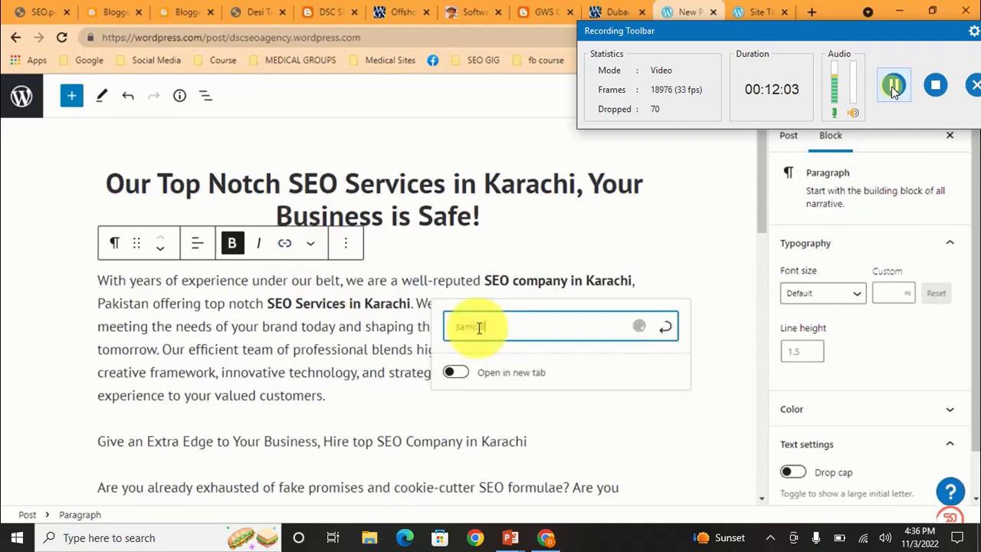
key("Return")
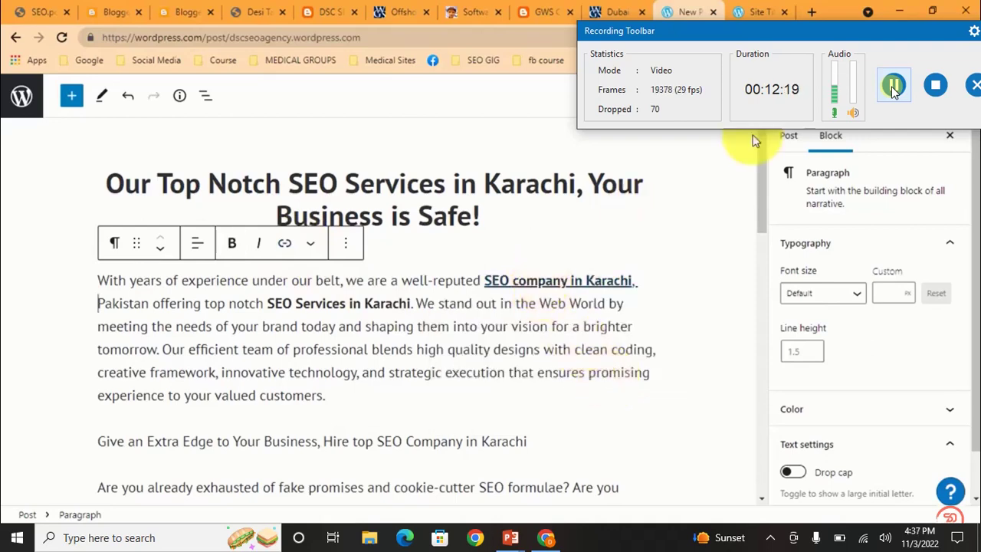
Step: Publish the post "Our Top Notch SEO Services in Karachi, Your Business is Safe!" and open its live page
left_click(736, 95)
left_click(894, 90)
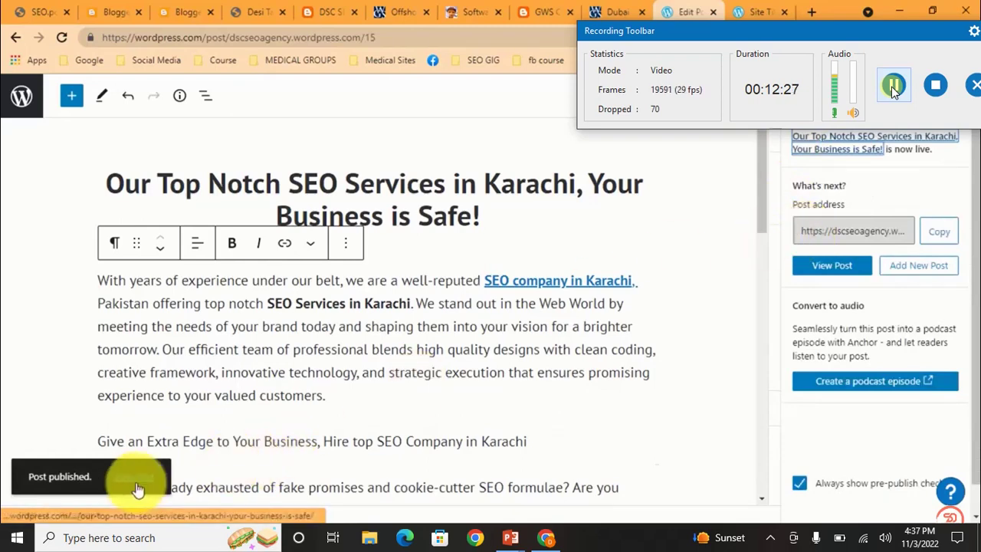
left_click(755, 11)
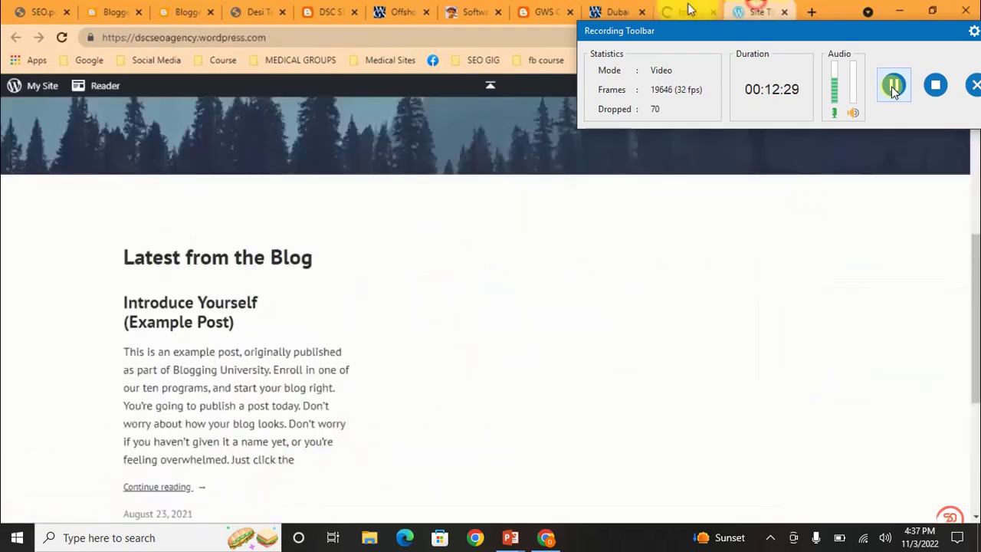
left_click(688, 9)
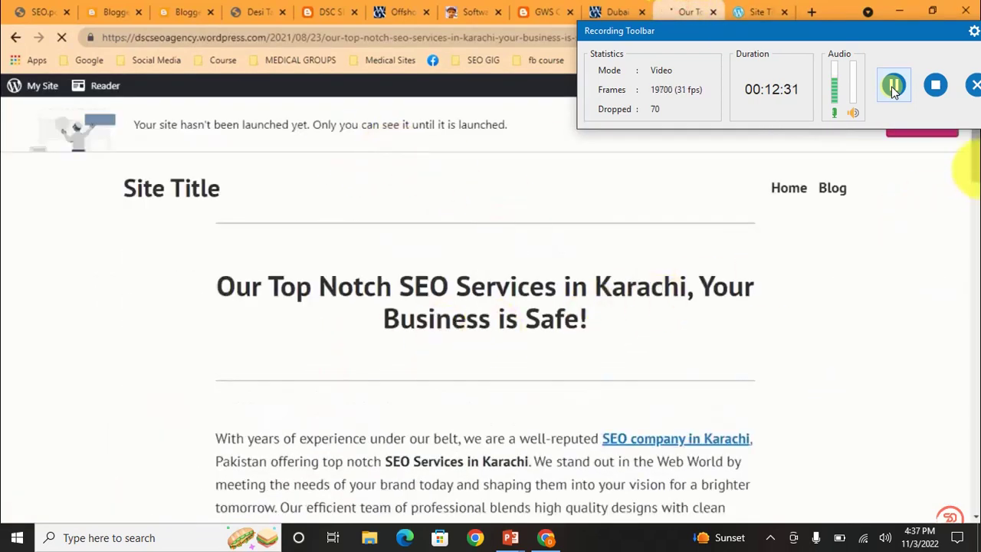
Step: Look over the published article and follow its "SEO company in Karachi" link to check the linked blog
scroll(975, 177, "down", 3)
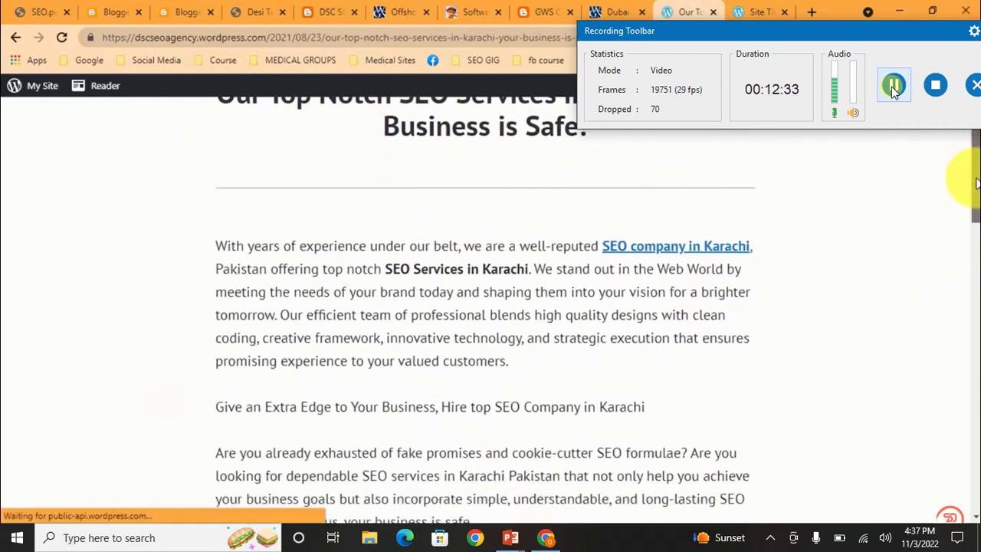
scroll(975, 184, "down", 1)
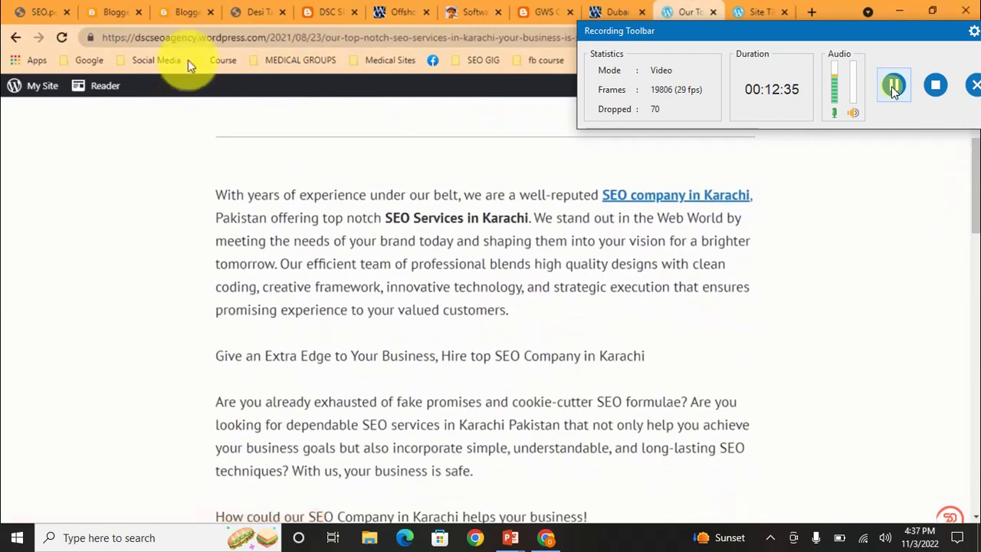
left_click(675, 201)
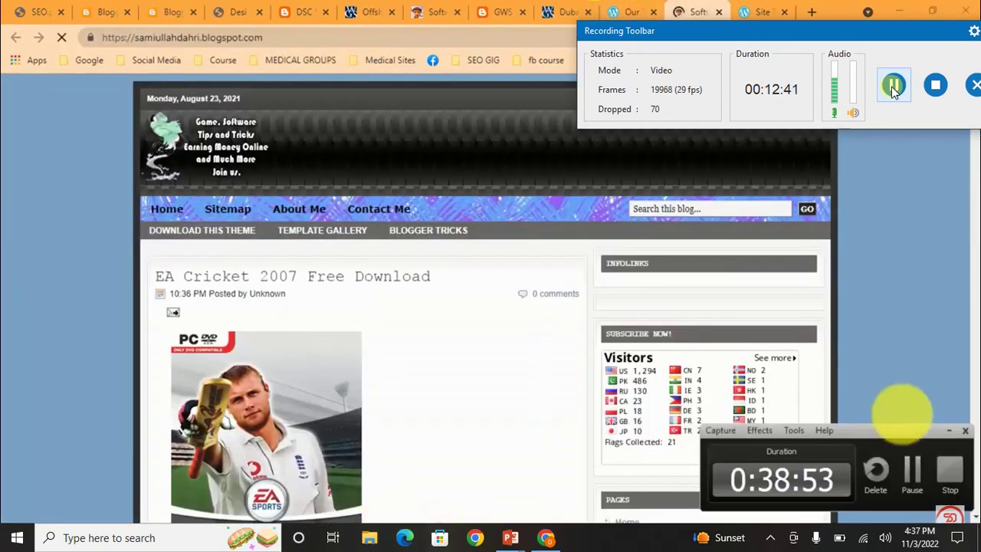
left_click(947, 430)
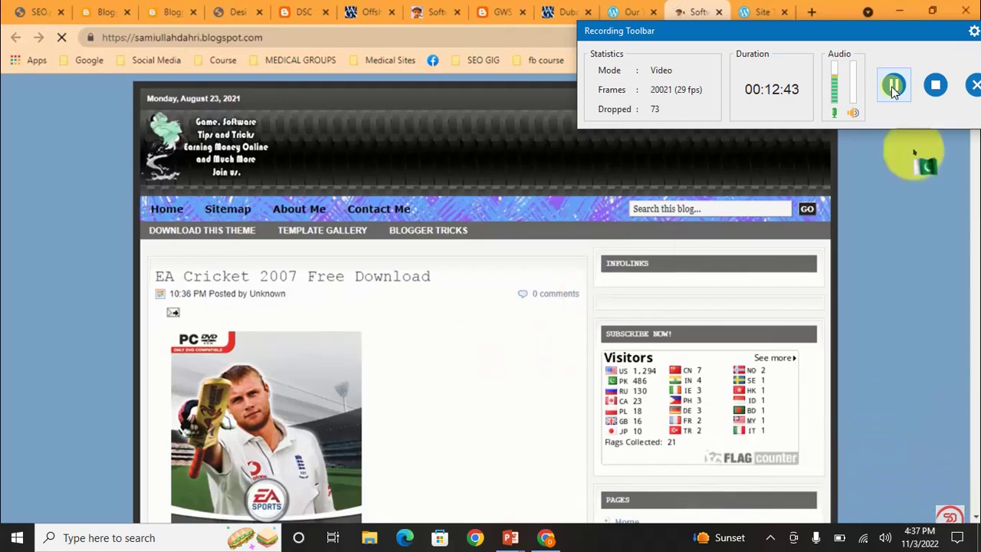